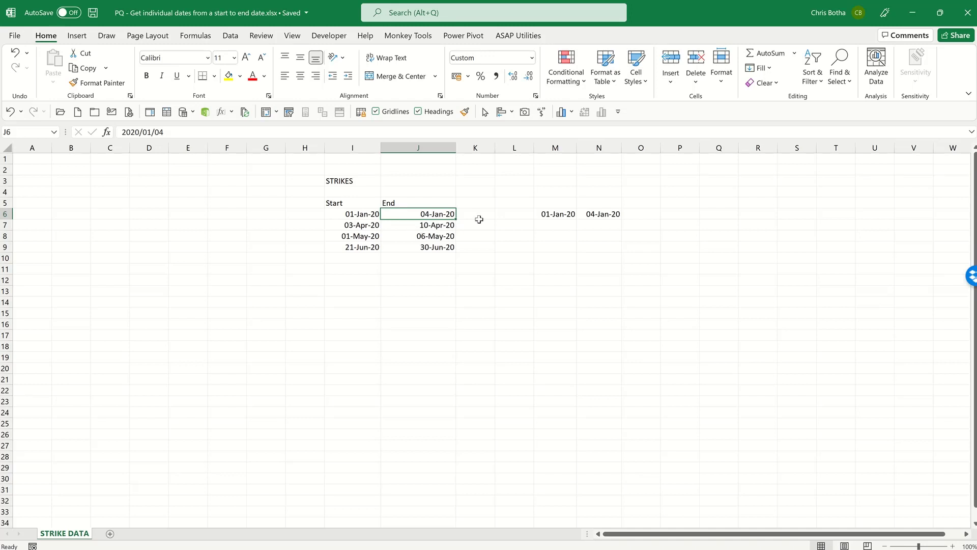
# Format the two copied dates in M6:N6 as Number with 0 decimal places.
pyautogui.click(540, 215)
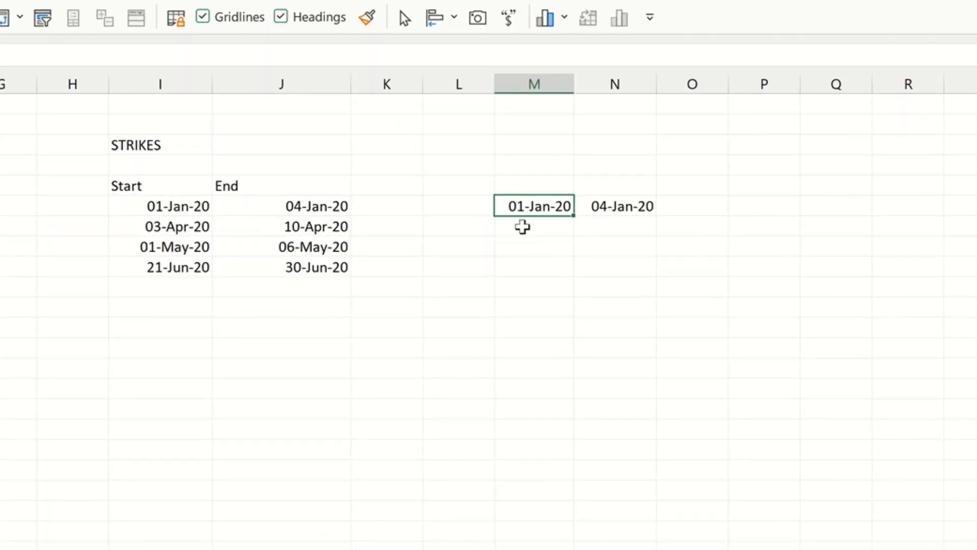
pyautogui.click(621, 209)
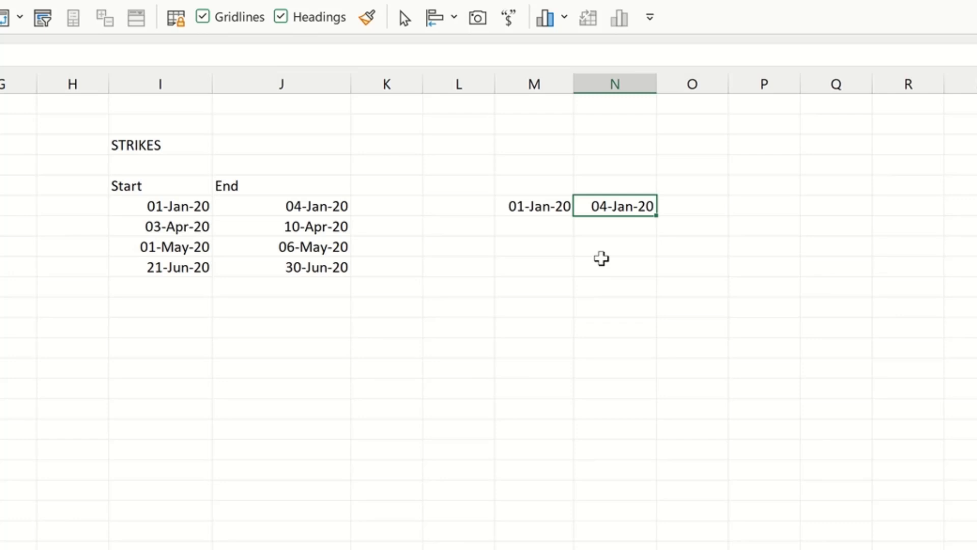
pyautogui.click(541, 208)
pyautogui.moveTo(555, 209); pyautogui.dragTo(613, 209)
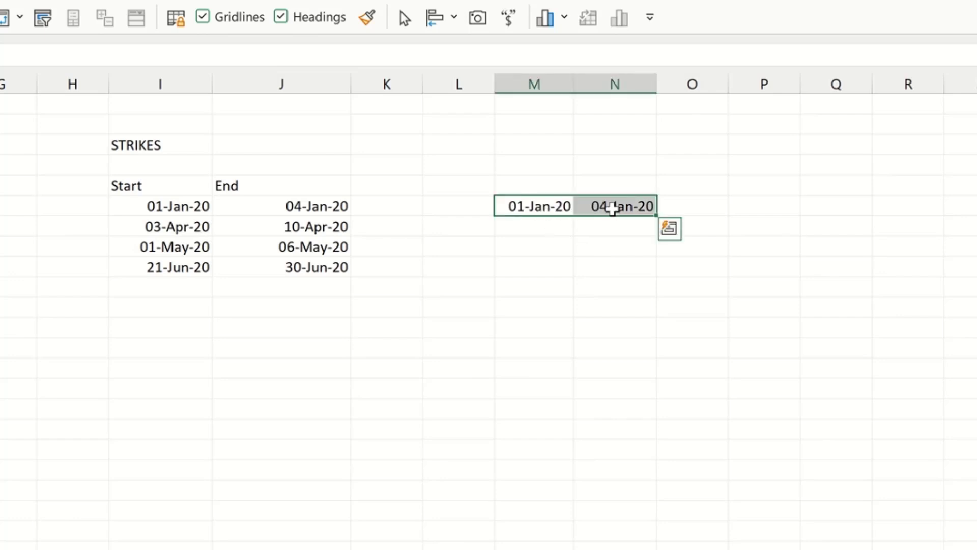
pyautogui.rightClick(613, 207)
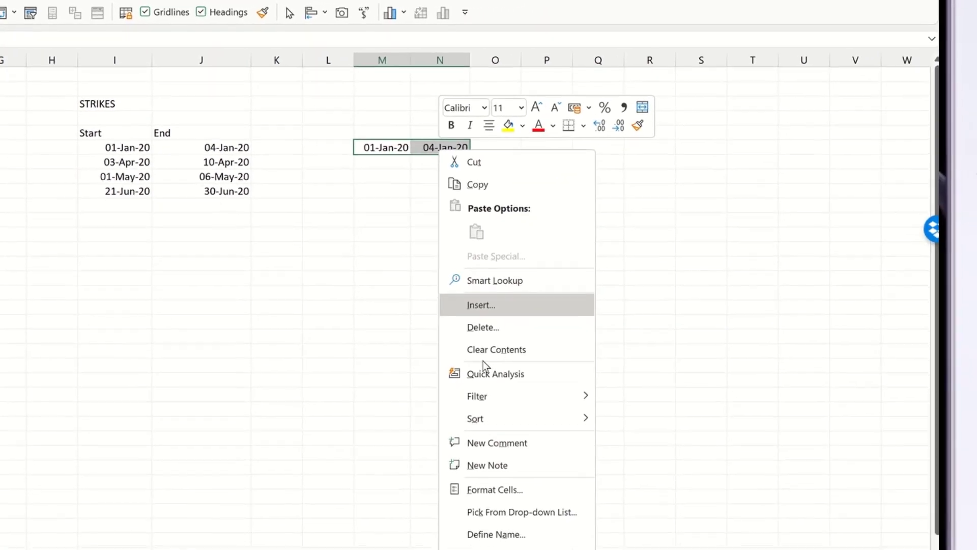
pyautogui.click(504, 485)
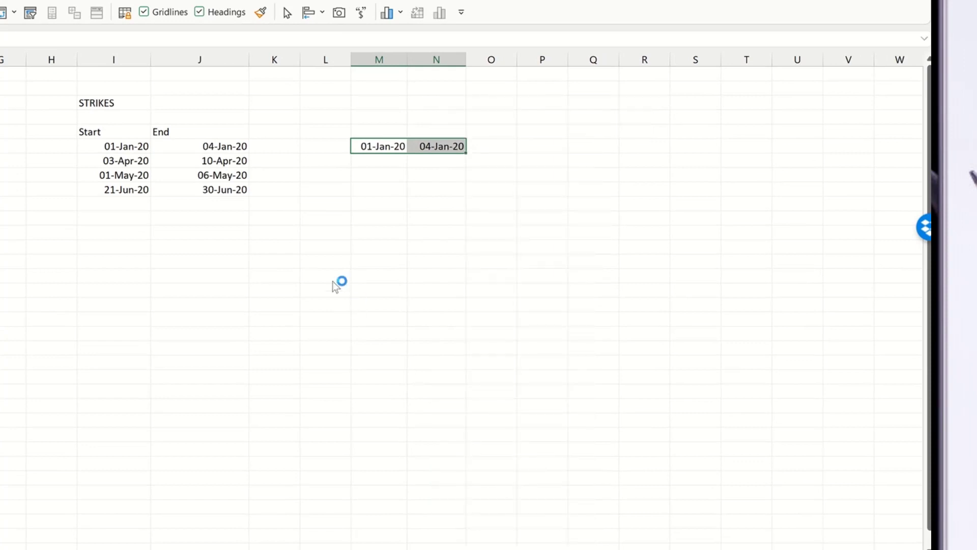
pyautogui.click(364, 275)
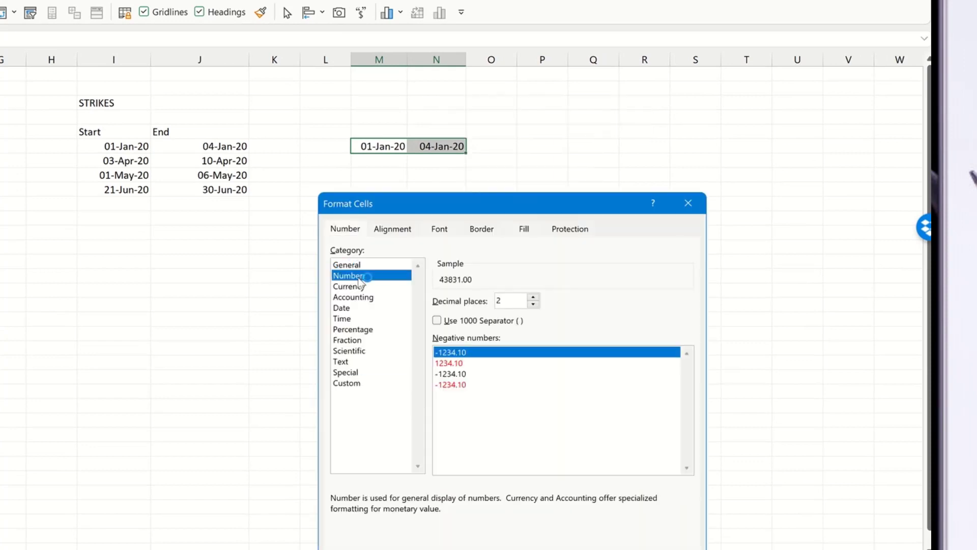
pyautogui.click(532, 305)
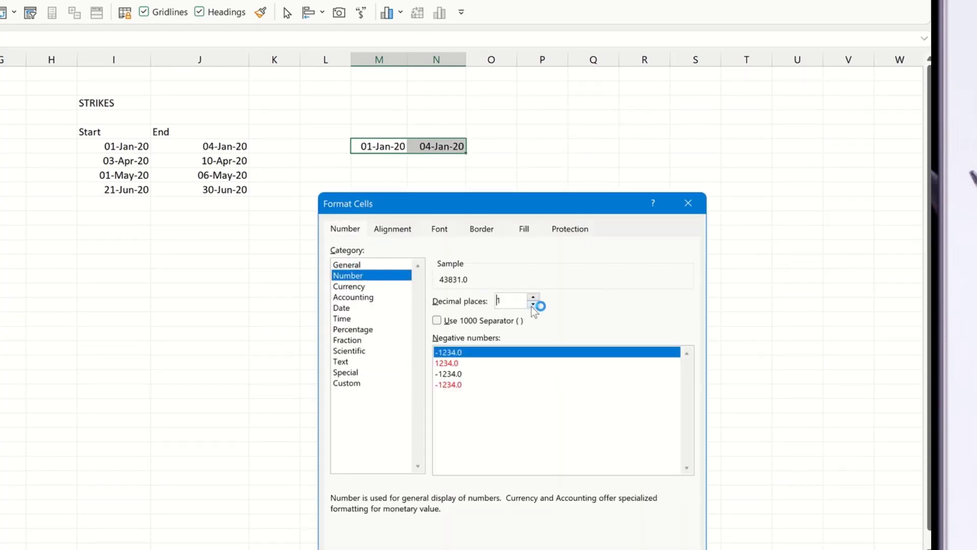
pyautogui.click(532, 304)
pyautogui.click(593, 537)
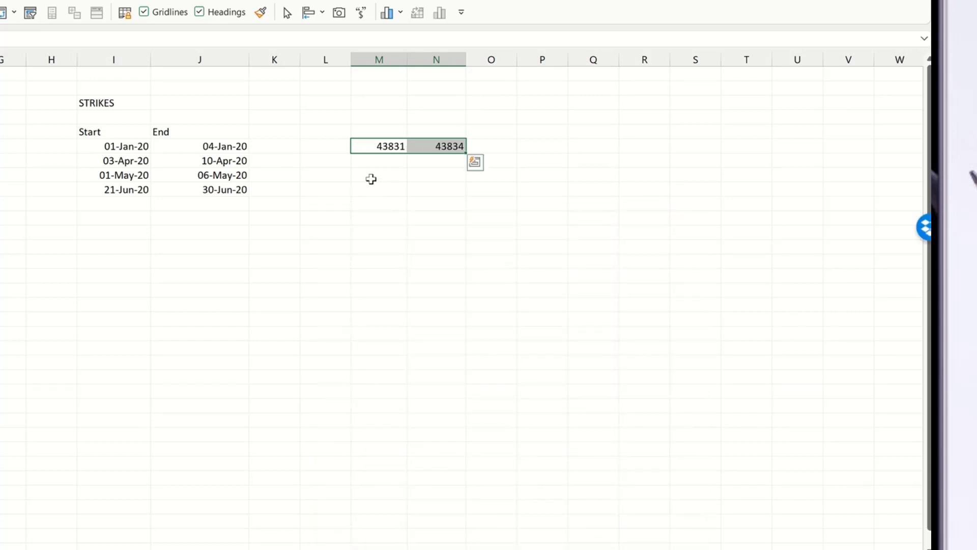
# Inspect the serial numbers now shown in M6 and N6.
pyautogui.click(371, 178)
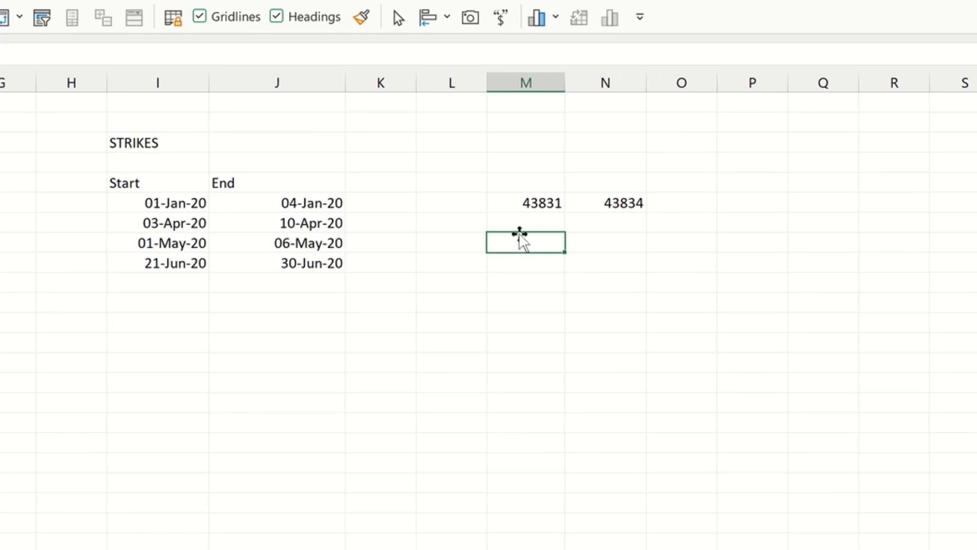
pyautogui.click(506, 205)
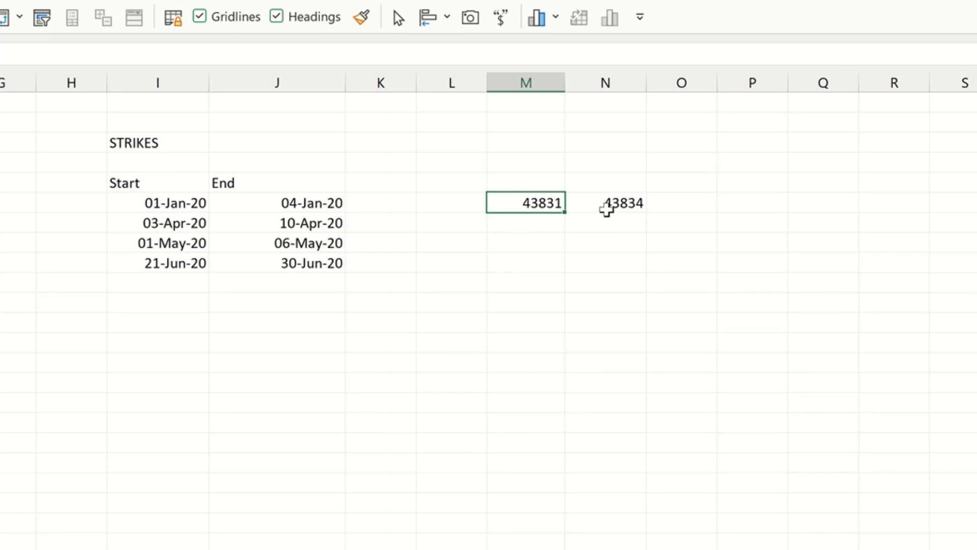
pyautogui.click(606, 206)
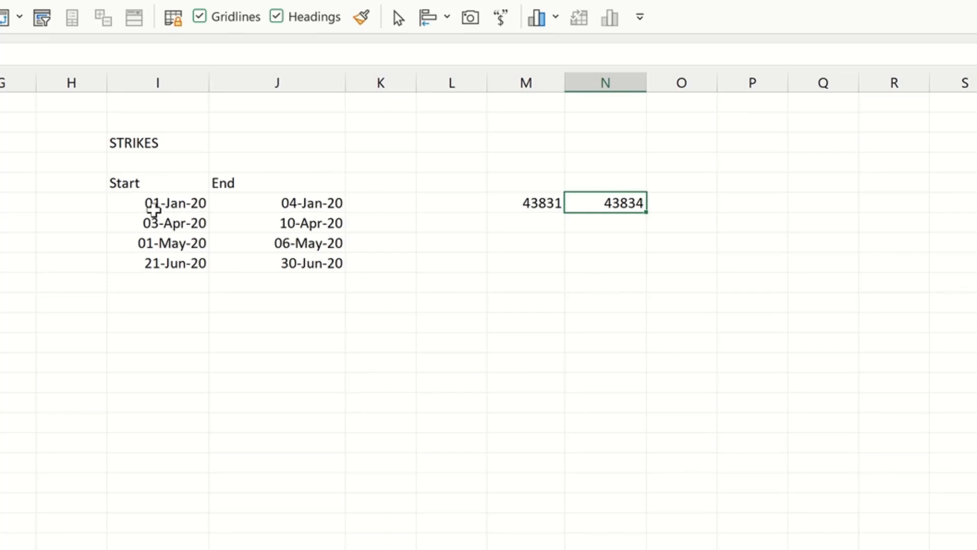
# Load the Start/End range starting at I5 into Power Query as a table with headers.
pyautogui.click(153, 203)
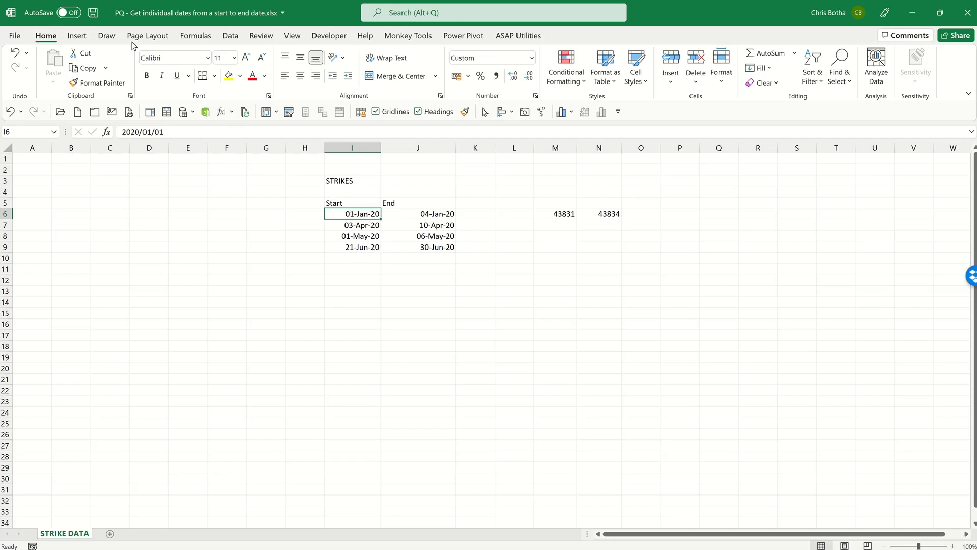
pyautogui.click(235, 37)
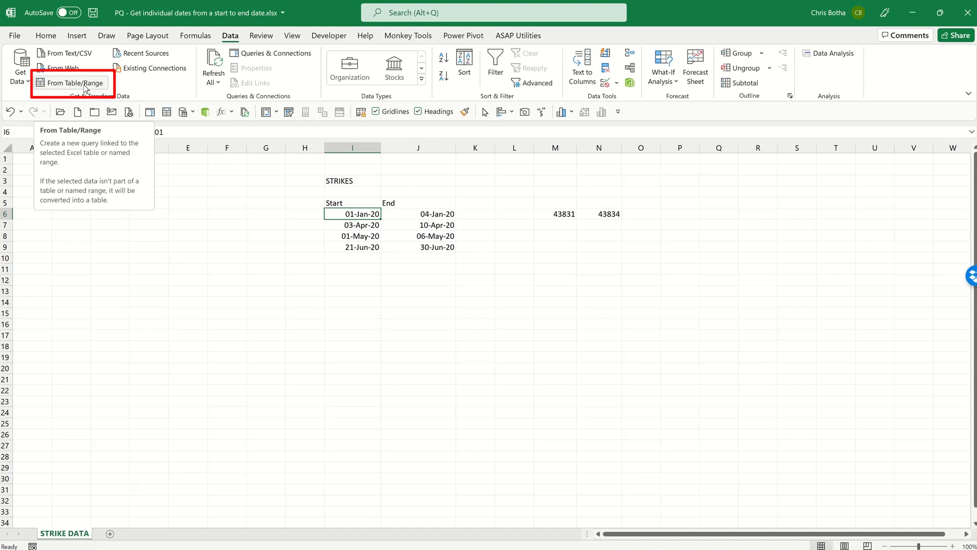
pyautogui.click(86, 83)
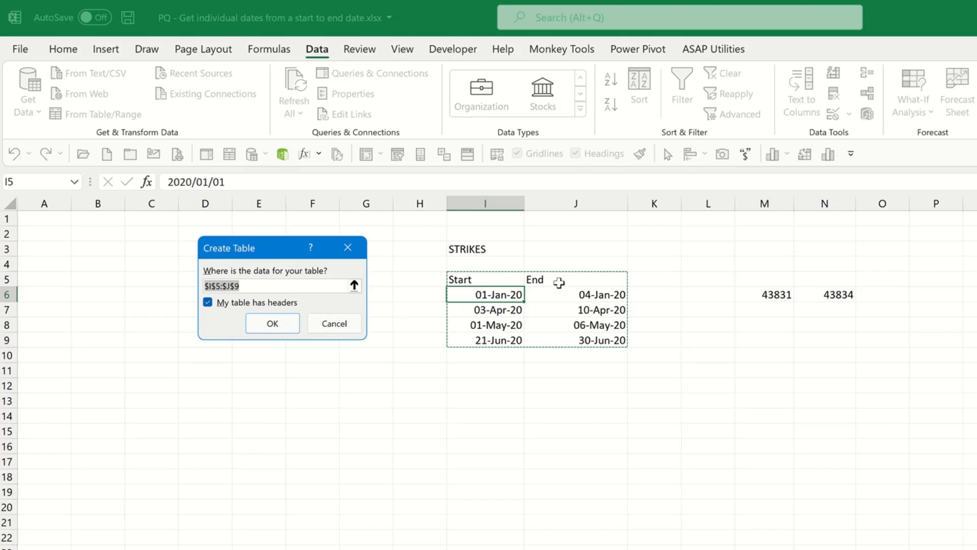
pyautogui.click(264, 325)
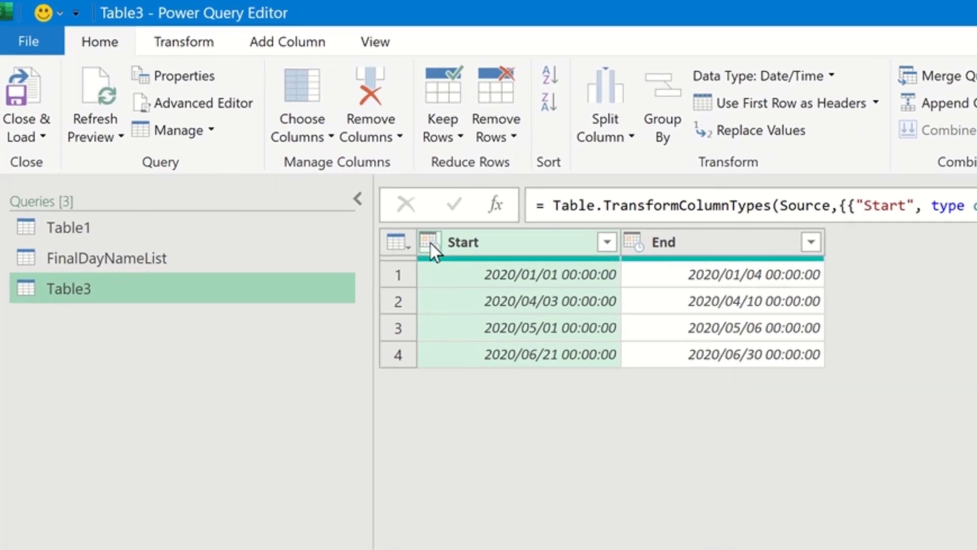
# Change the Start column's data type to Date.
pyautogui.click(429, 241)
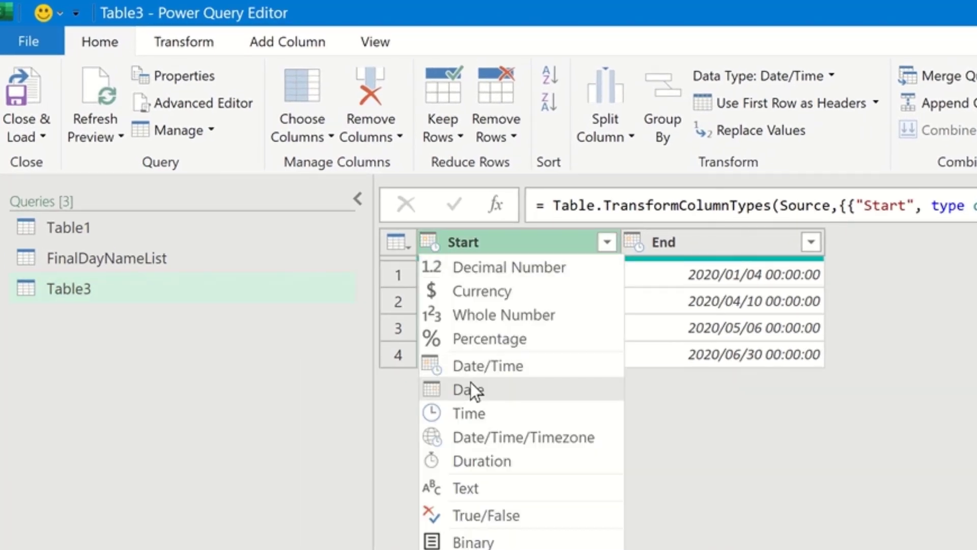
pyautogui.click(484, 399)
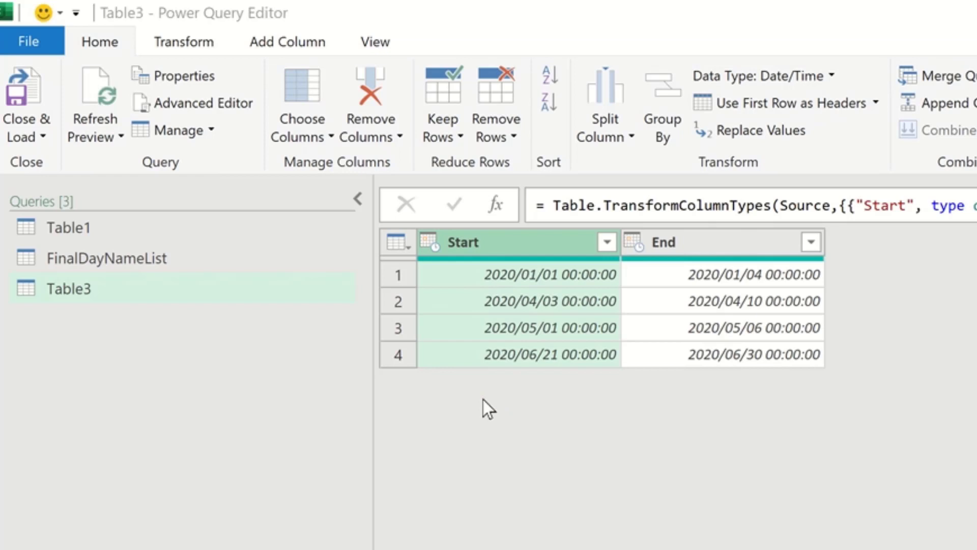
pyautogui.click(976, 549)
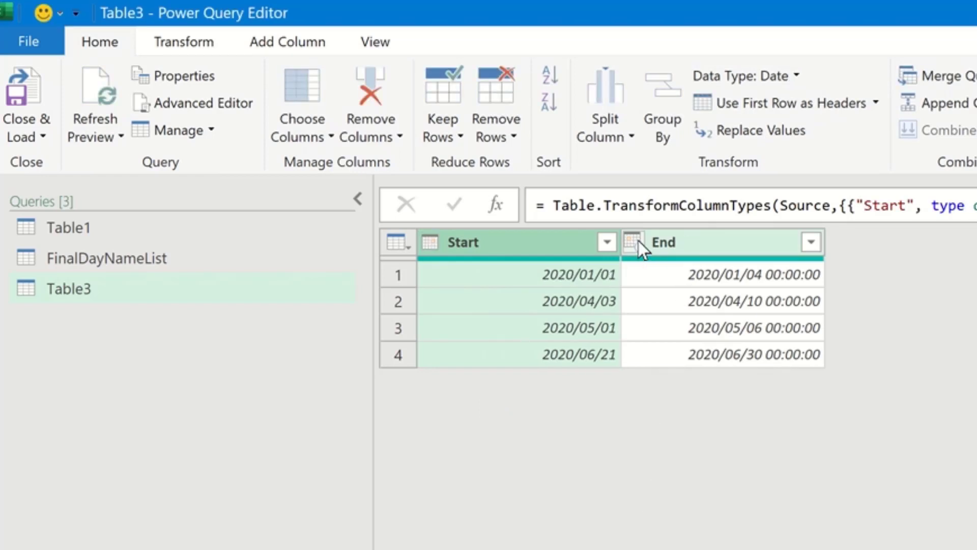
# Change the End column's data type to Date, replacing the current conversion.
pyautogui.click(638, 240)
pyautogui.click(664, 395)
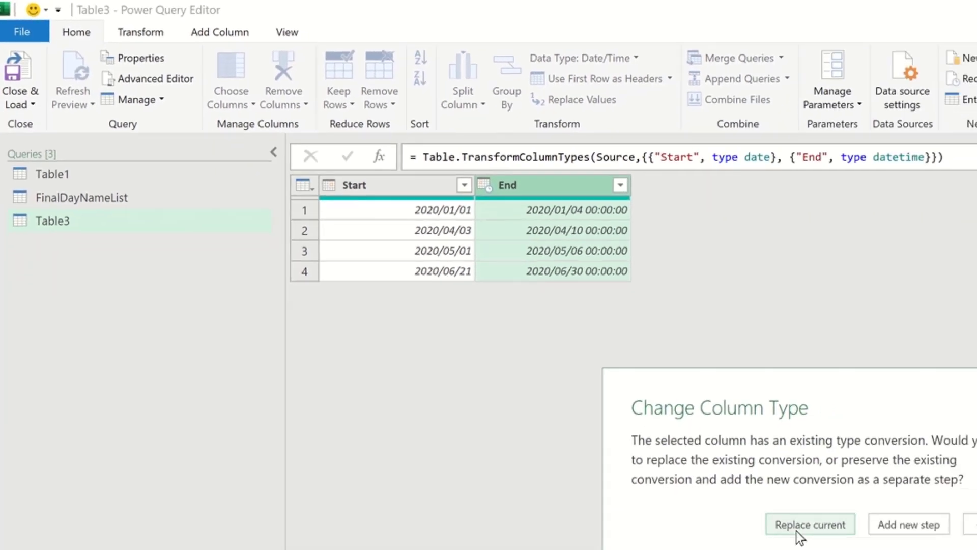
pyautogui.click(797, 530)
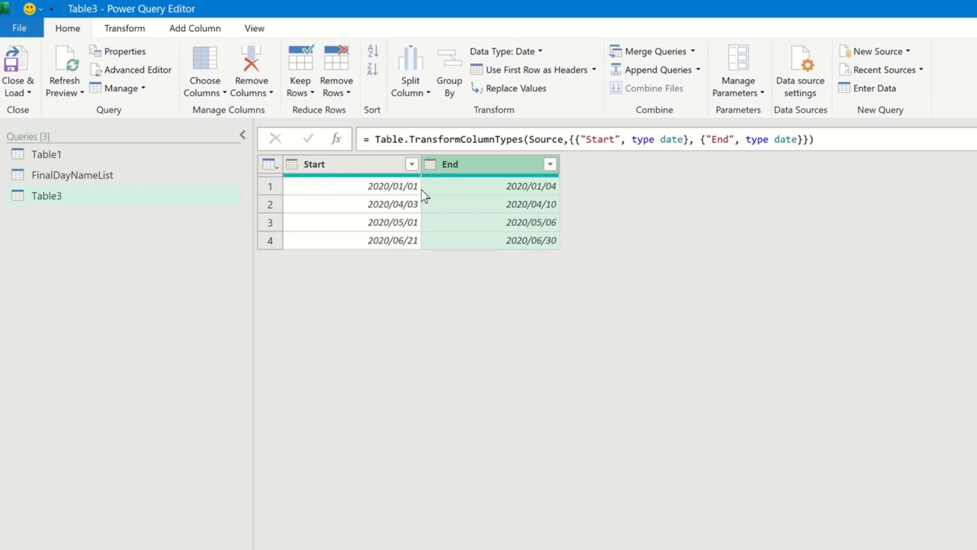
# Inspect the Start and End date values in the first rows.
pyautogui.click(401, 185)
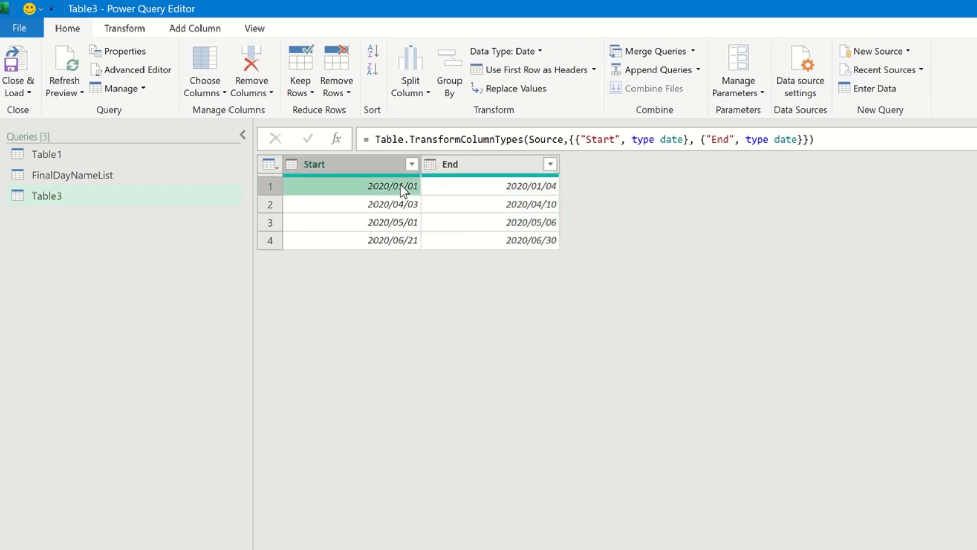
pyautogui.click(471, 186)
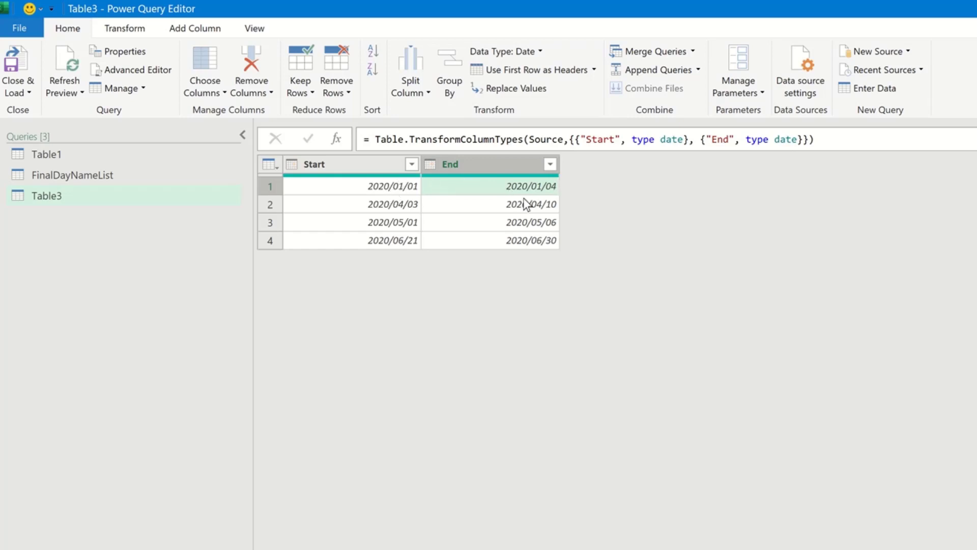
pyautogui.click(377, 206)
pyautogui.press('Right')
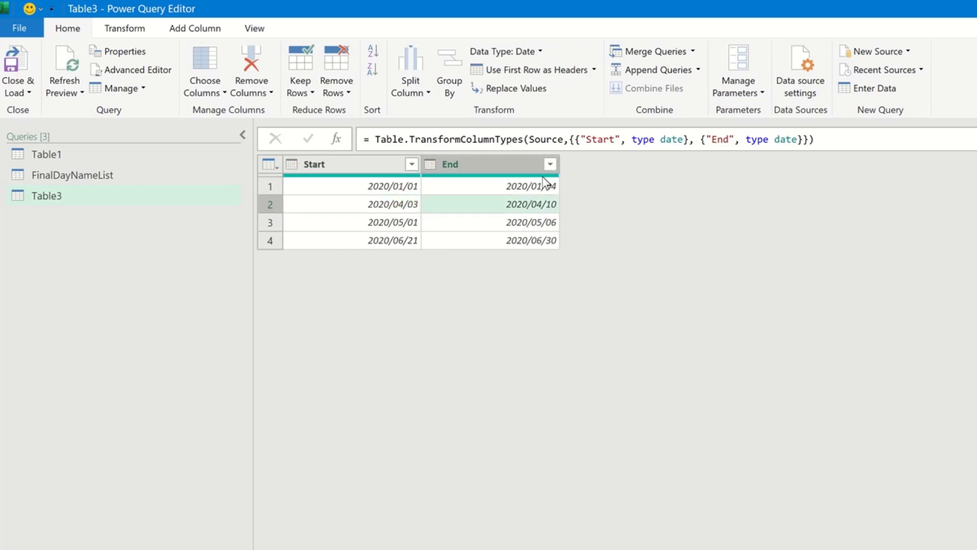
# Add a custom column named Custom with the formula {1..3}.
pyautogui.click(196, 29)
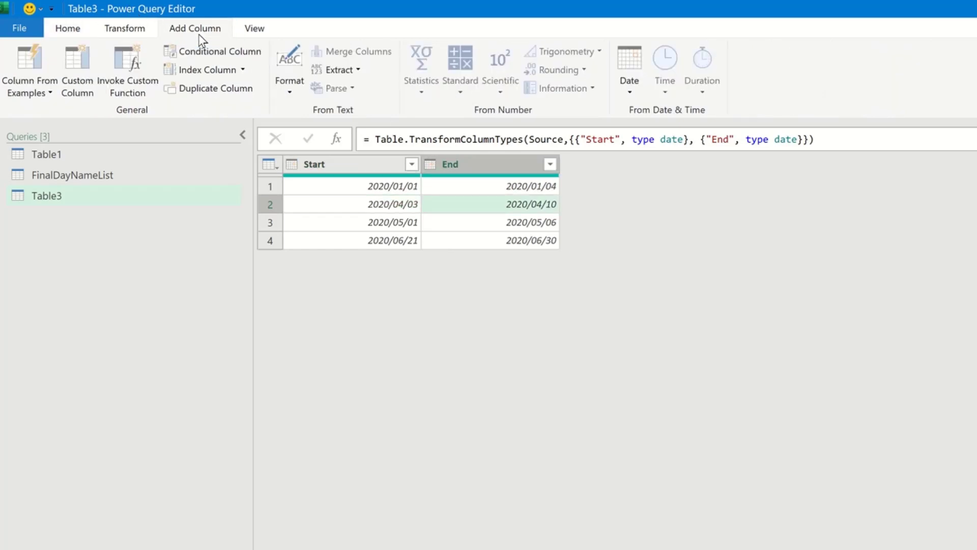
pyautogui.click(83, 95)
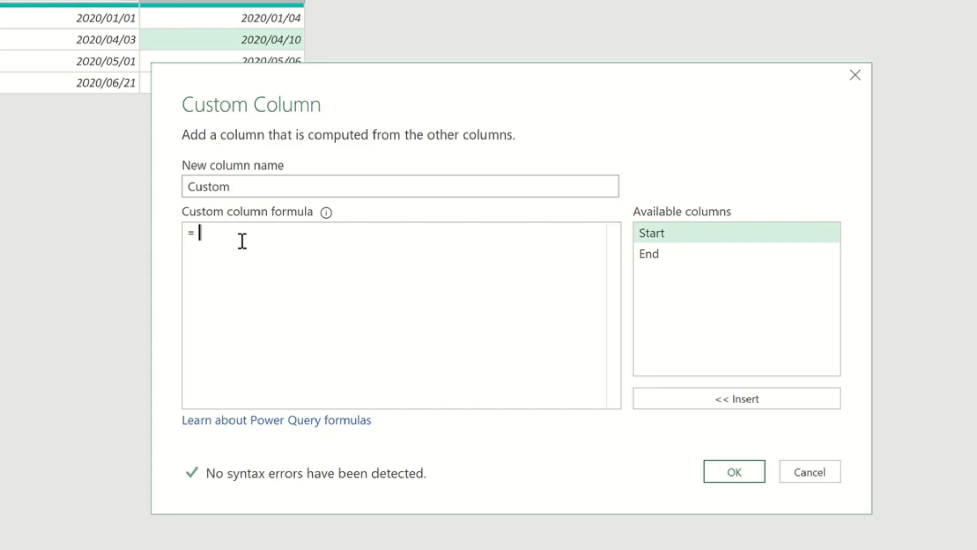
pyautogui.write('{')
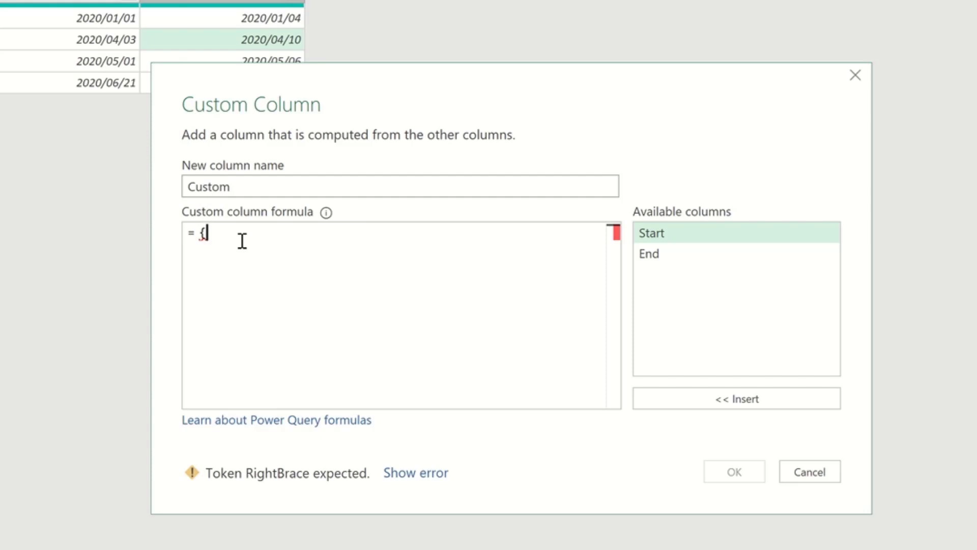
pyautogui.write('1.')
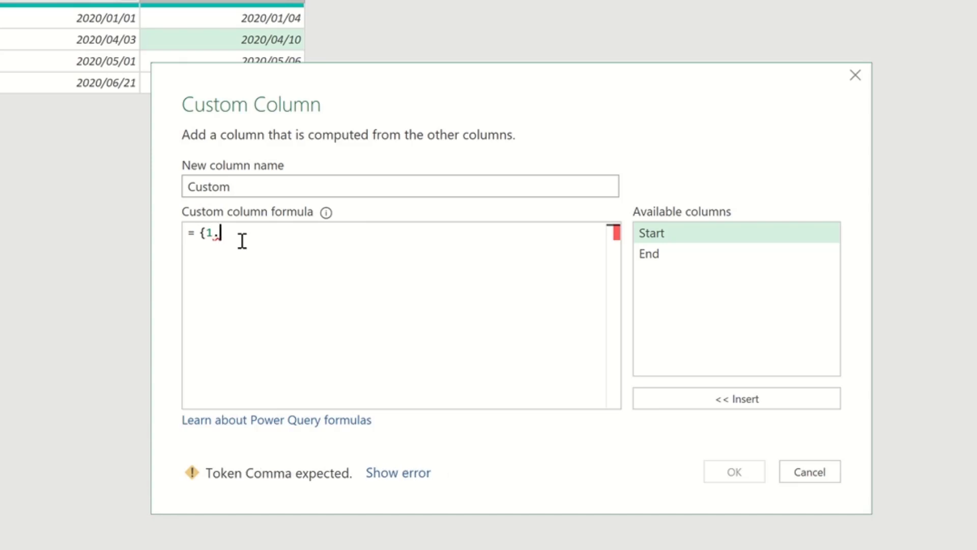
pyautogui.write('.3')
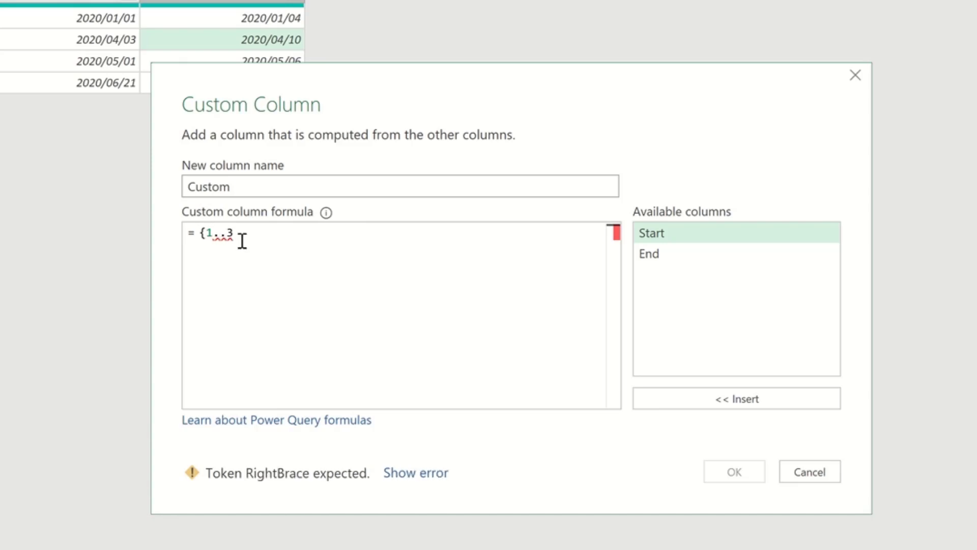
pyautogui.write('}')
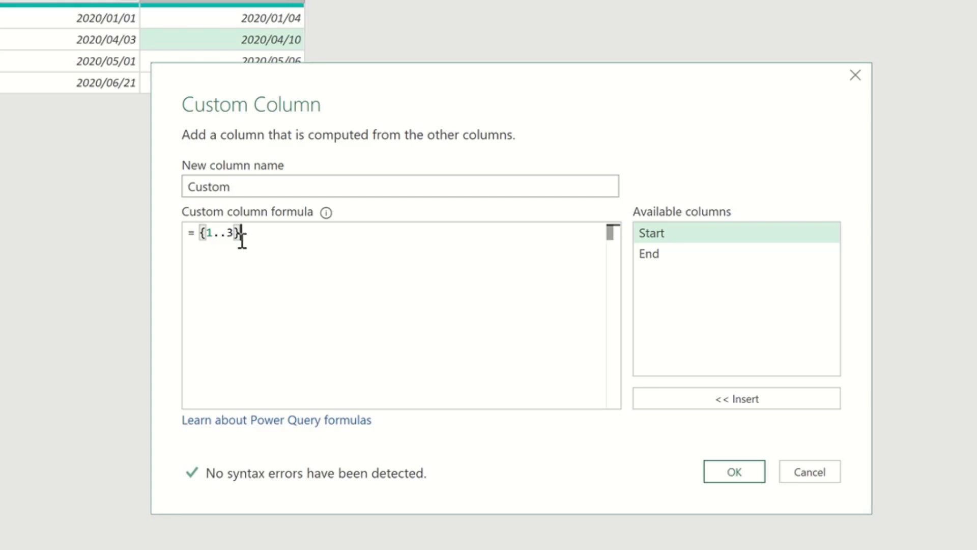
pyautogui.click(739, 474)
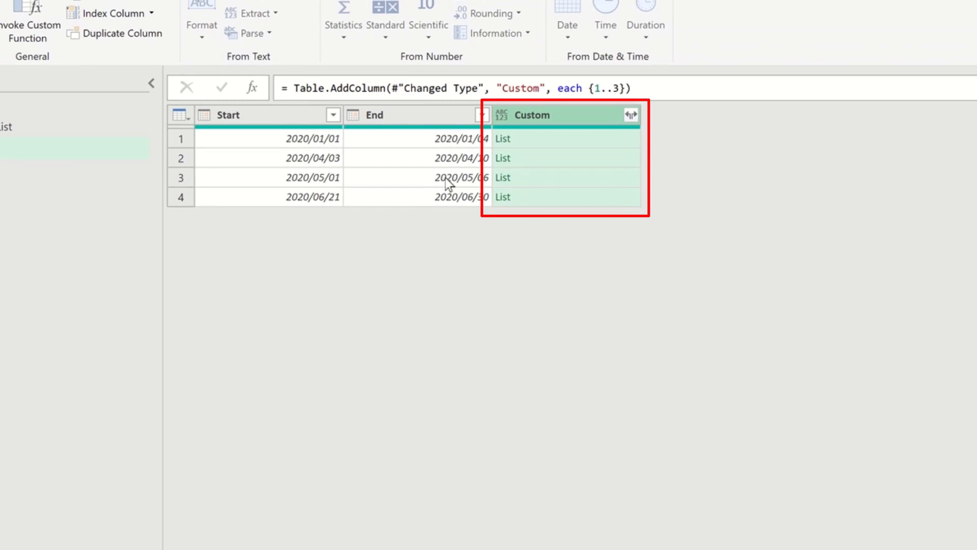
# Preview the list contents of several Custom column cells.
pyautogui.click(514, 139)
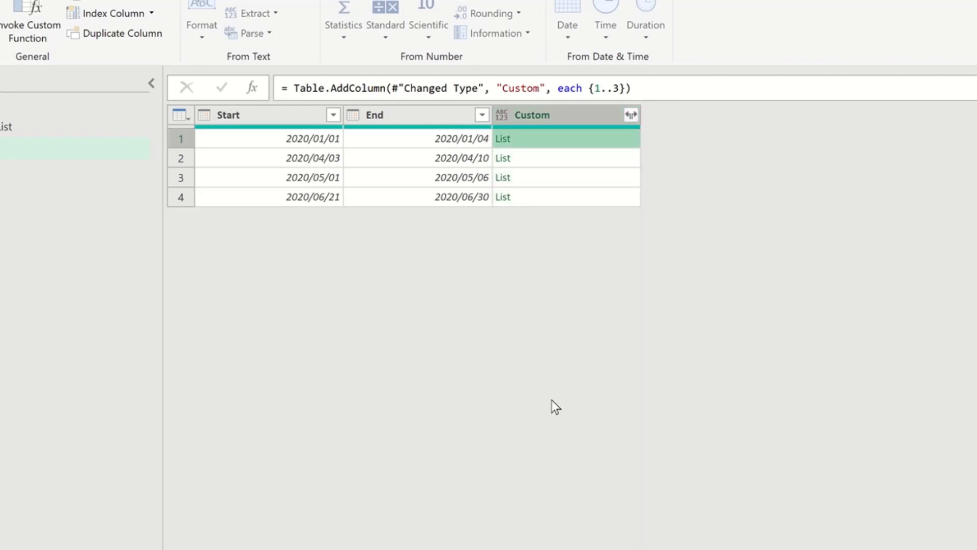
pyautogui.moveTo(606, 474); pyautogui.dragTo(569, 332)
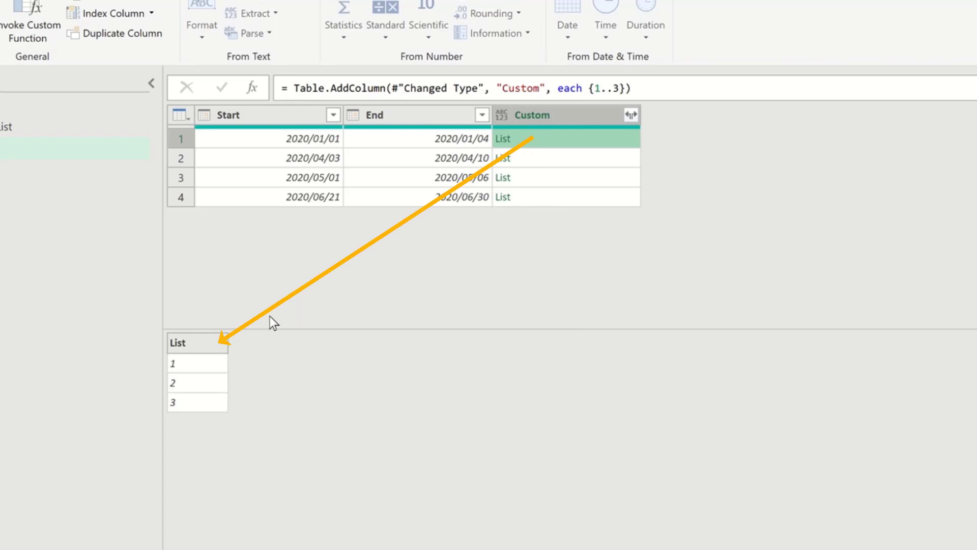
pyautogui.click(508, 164)
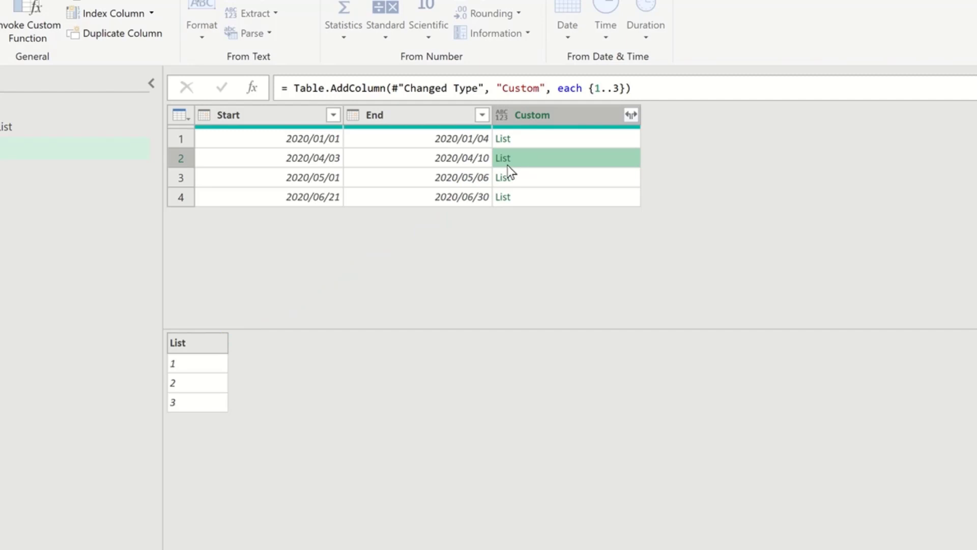
pyautogui.click(538, 138)
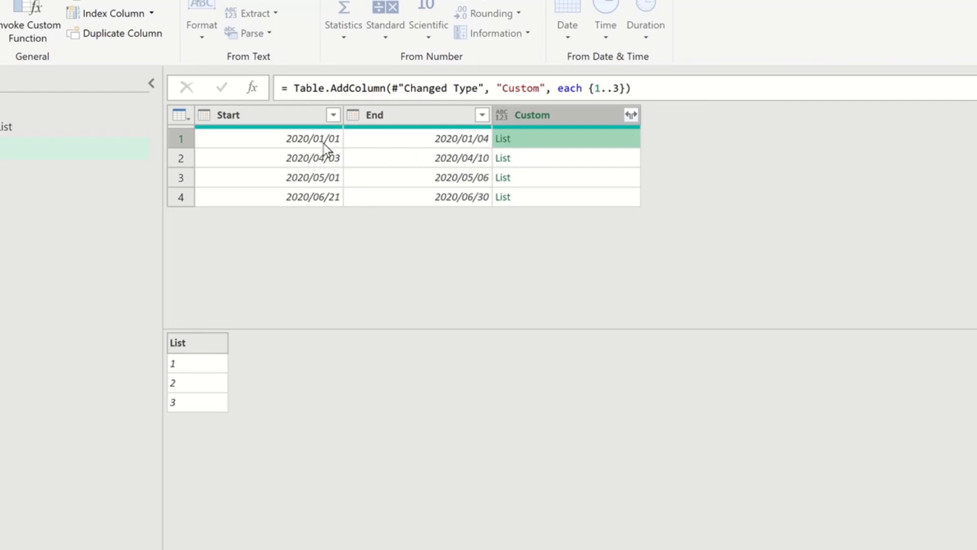
pyautogui.click(536, 163)
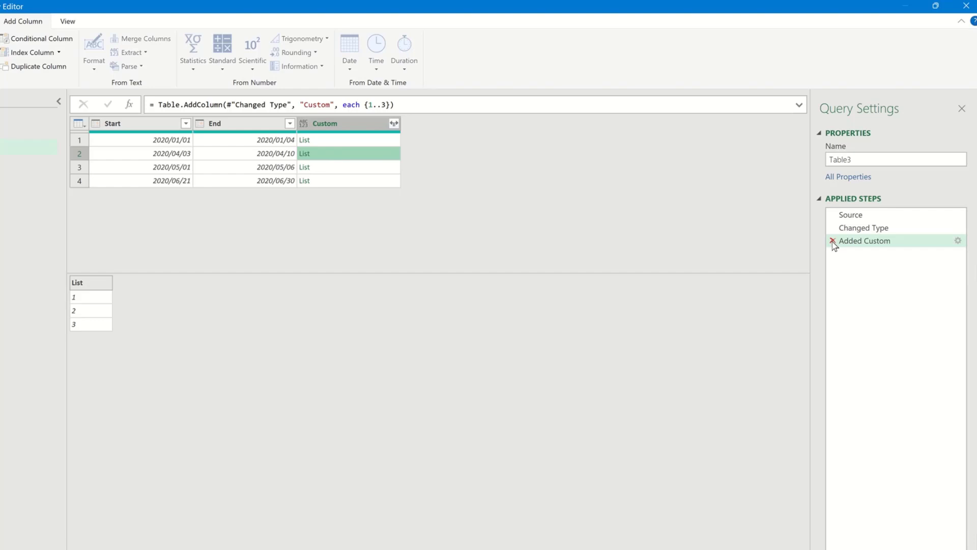
# Delete the Added Custom step and start a new custom column named DaysInBetween.
pyautogui.click(833, 241)
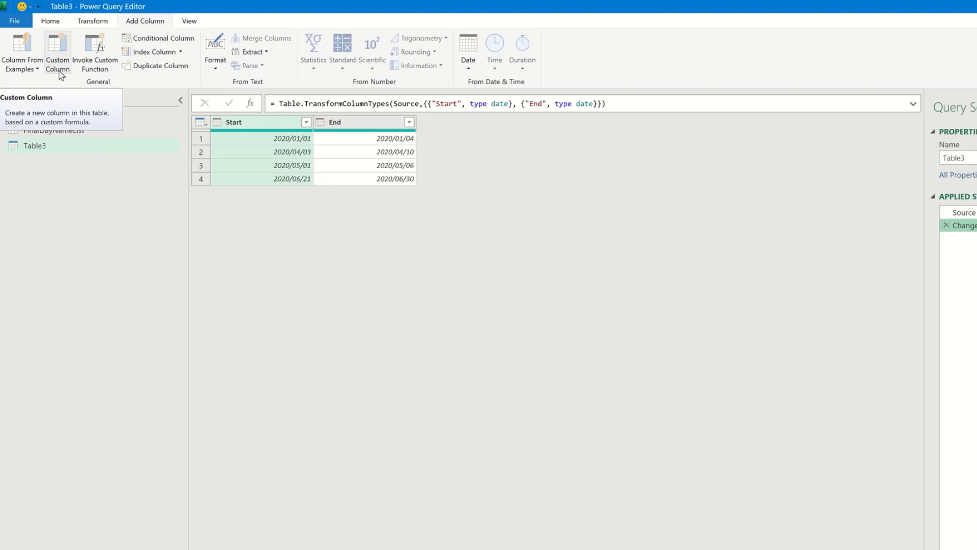
pyautogui.click(60, 75)
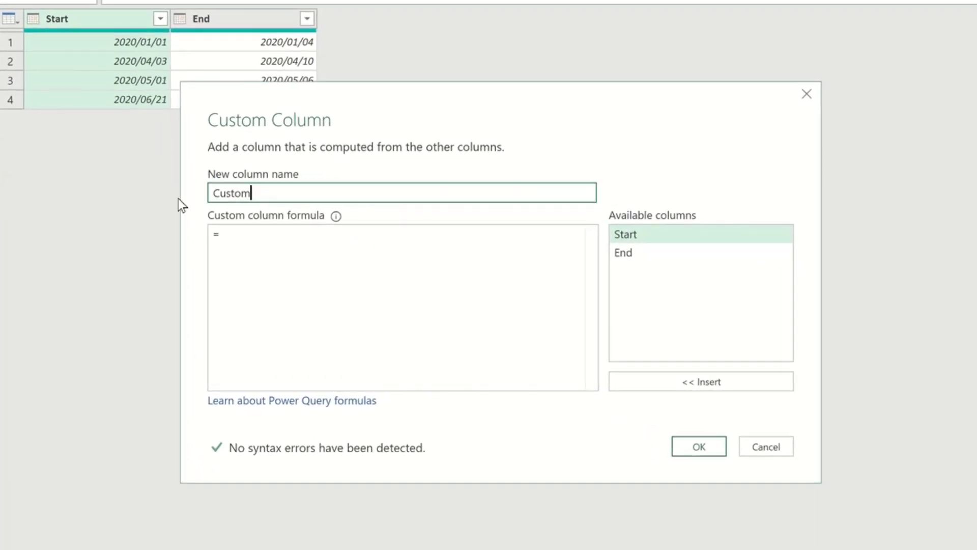
pyautogui.write('Da')
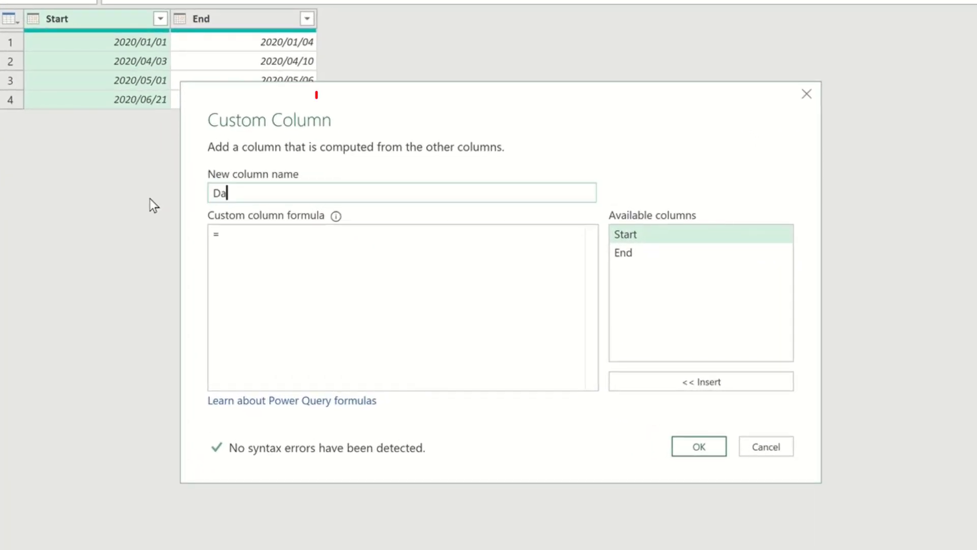
pyautogui.write('ysIn Bet')
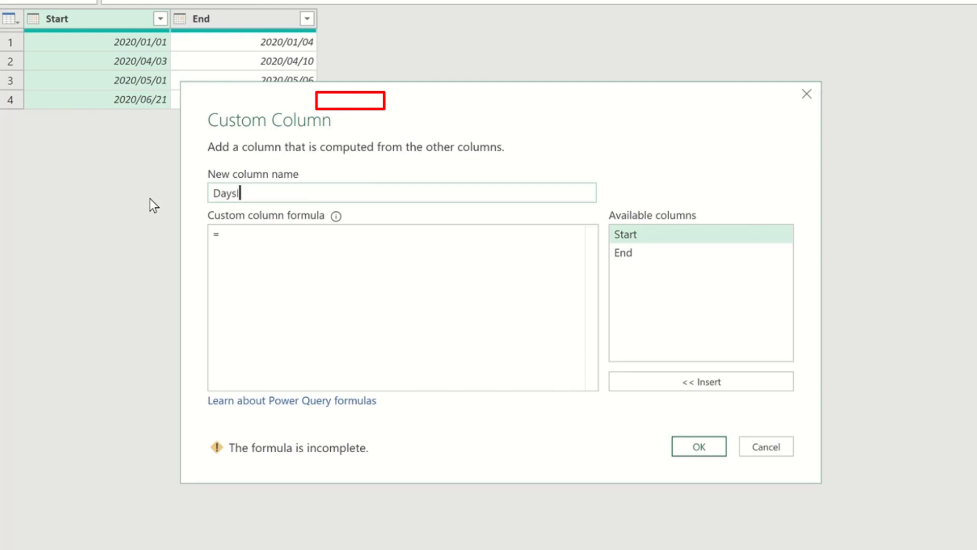
pyautogui.press('BackSpace')
pyautogui.press('BackSpace')
pyautogui.press('BackSpace')
pyautogui.press('BackSpace')
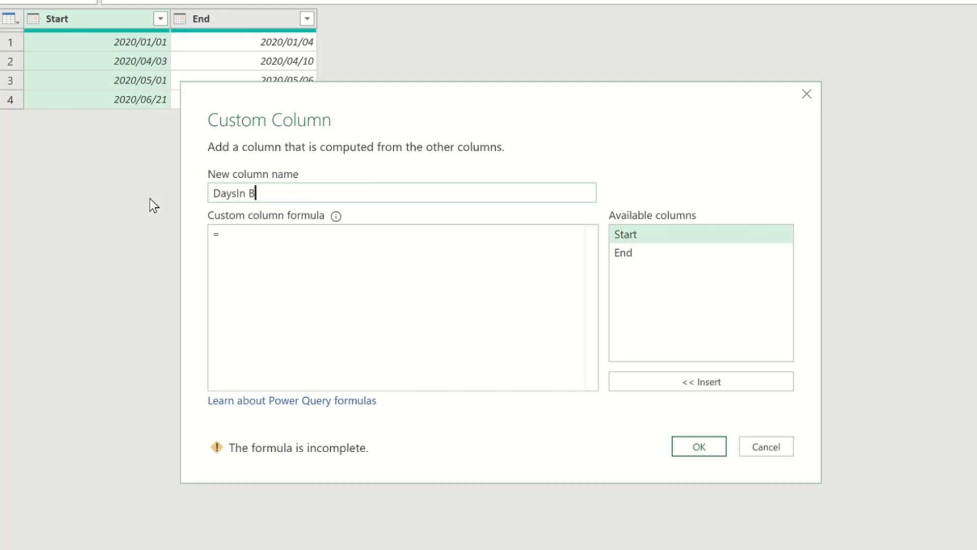
pyautogui.write('Between')
# Enter the formula {Number.From([Start])..Number.From([End])} for the DaysInBetween column and add it.
pyautogui.click(247, 243)
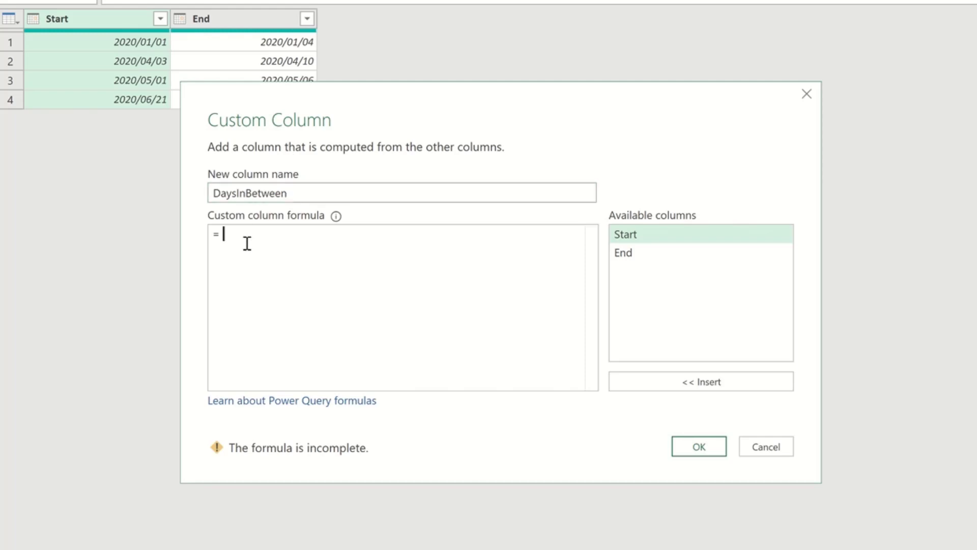
pyautogui.write('{')
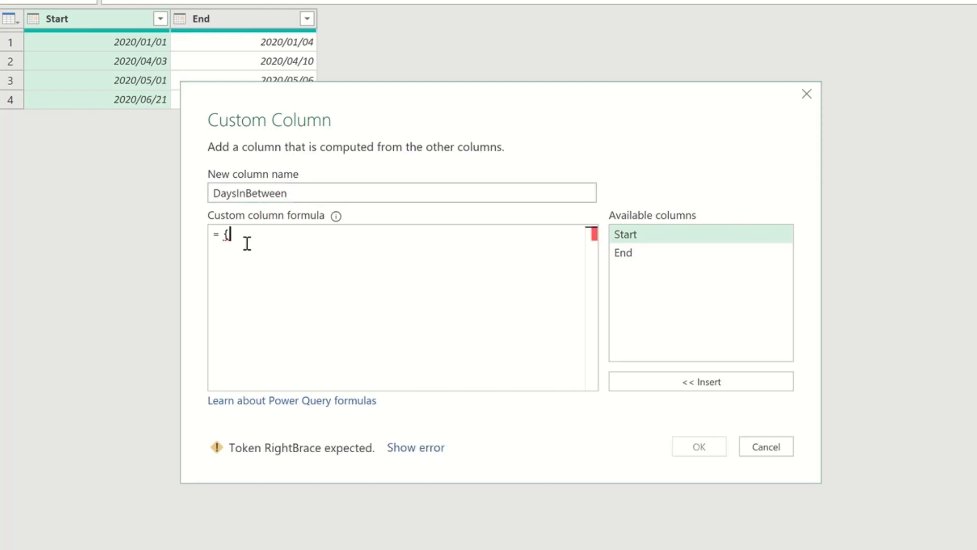
pyautogui.write('Numbe')
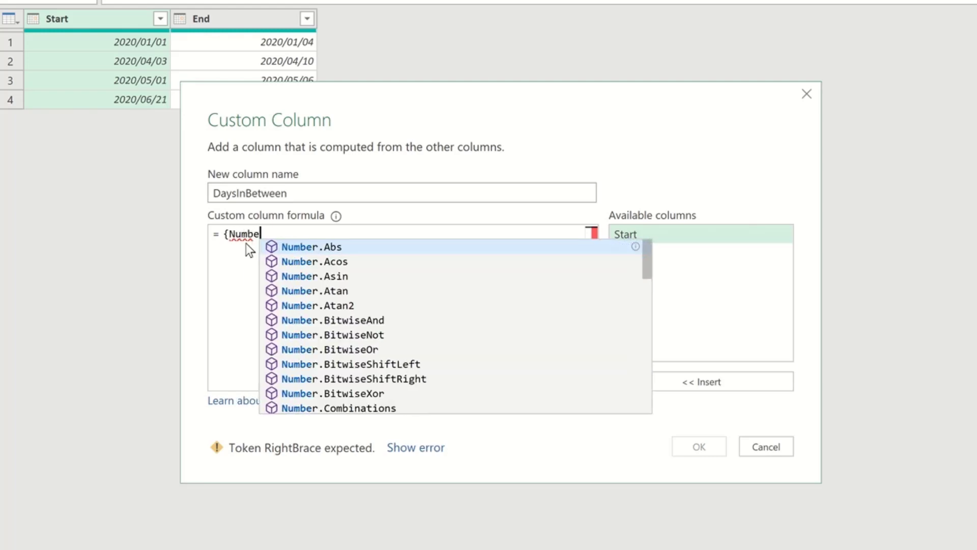
pyautogui.write('r.From')
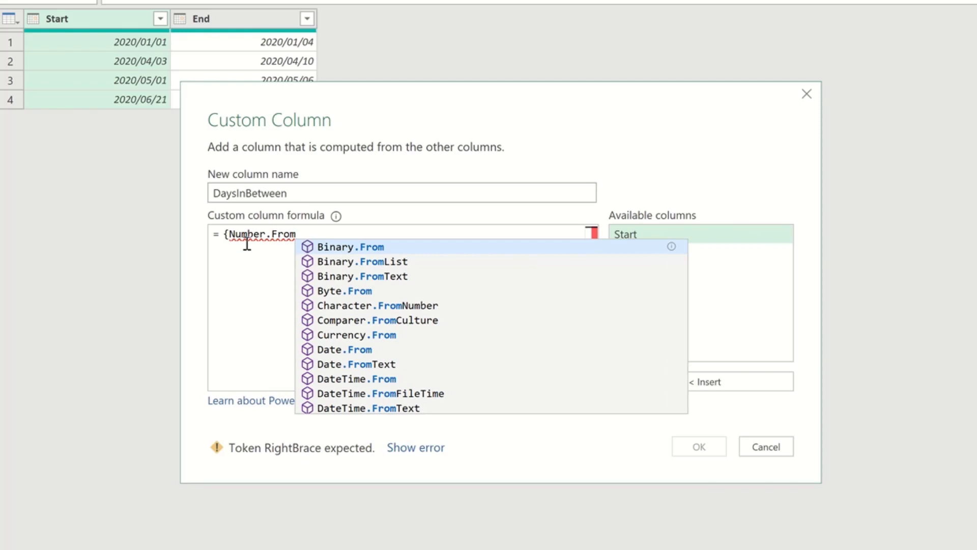
pyautogui.write('(')
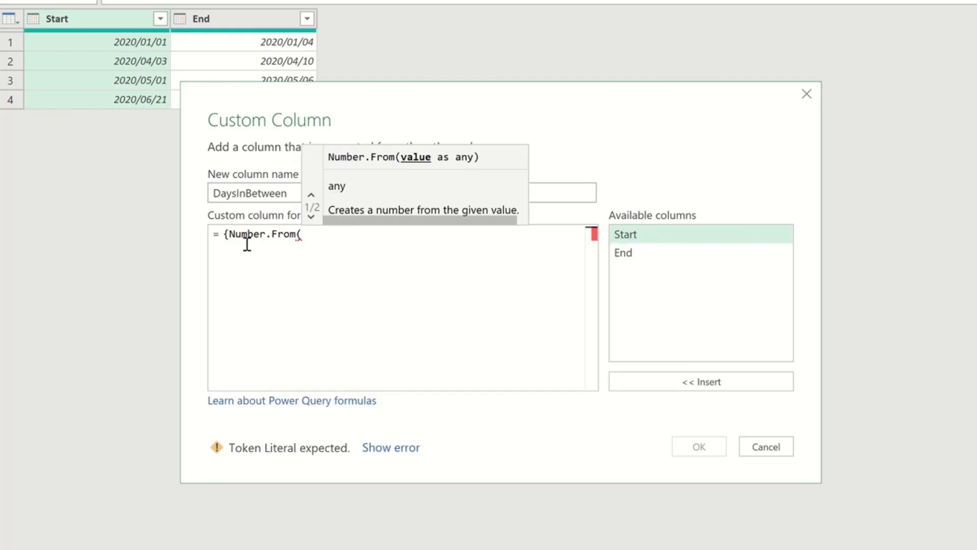
pyautogui.doubleClick(623, 235)
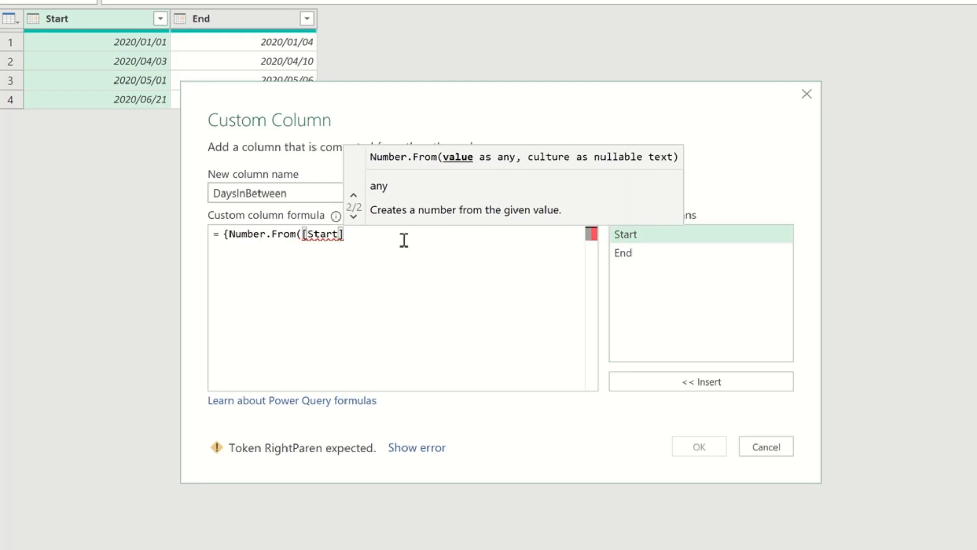
pyautogui.write(')')
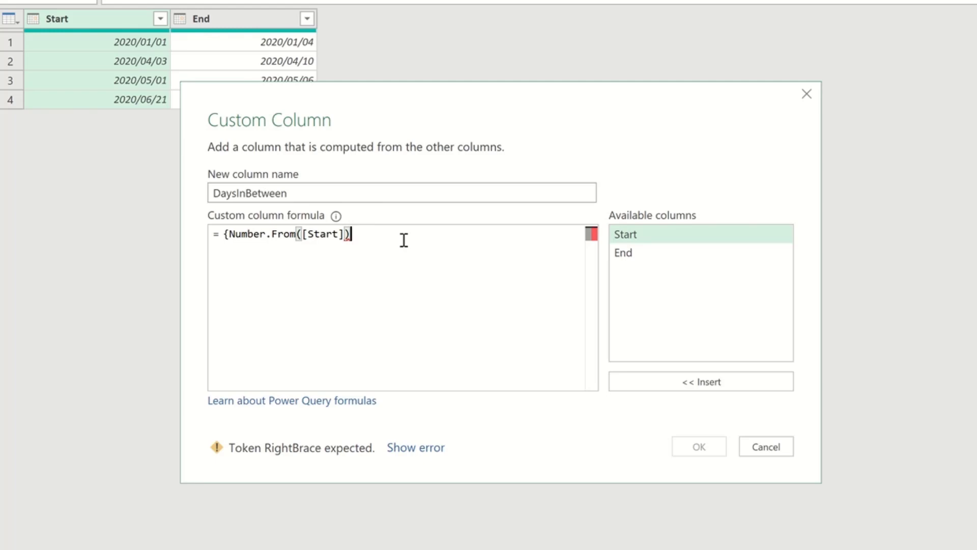
pyautogui.write('..Number')
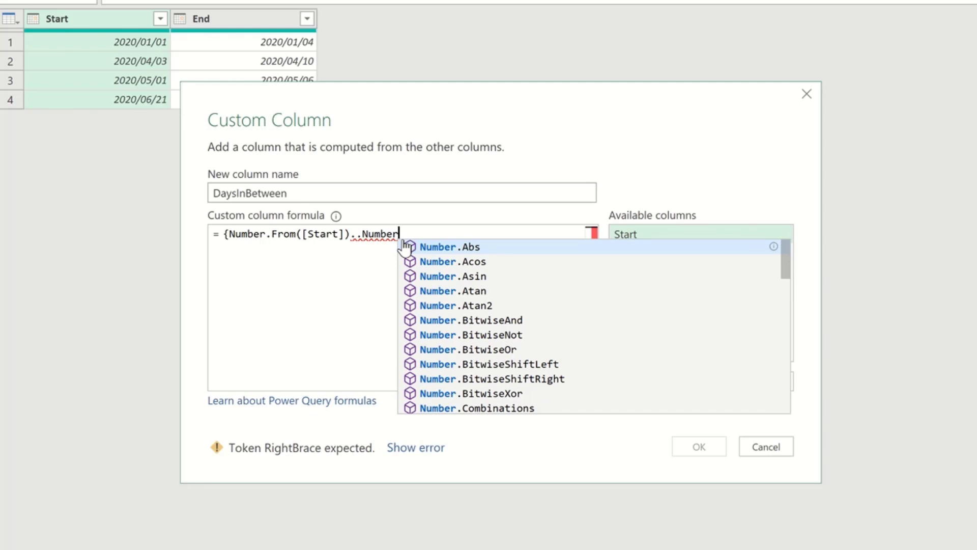
pyautogui.write('.From(')
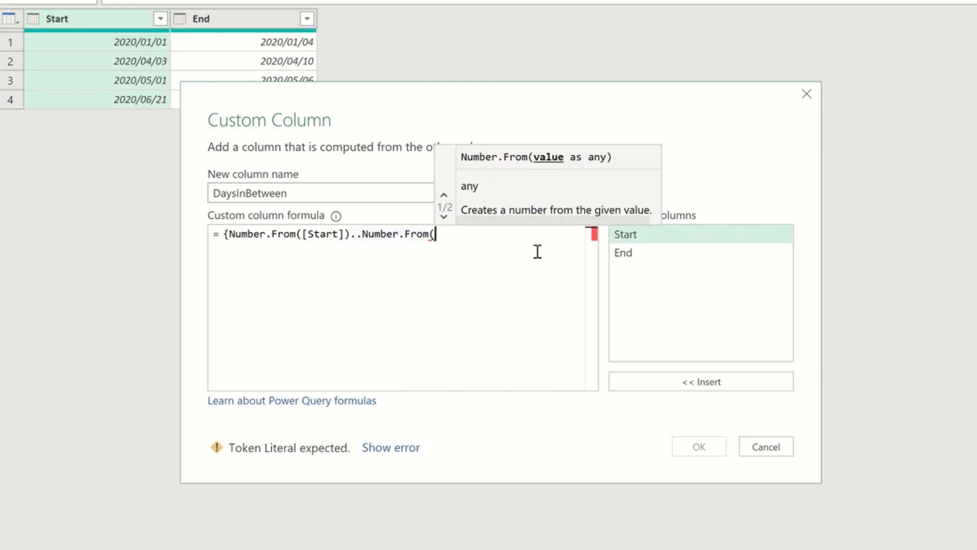
pyautogui.doubleClick(638, 254)
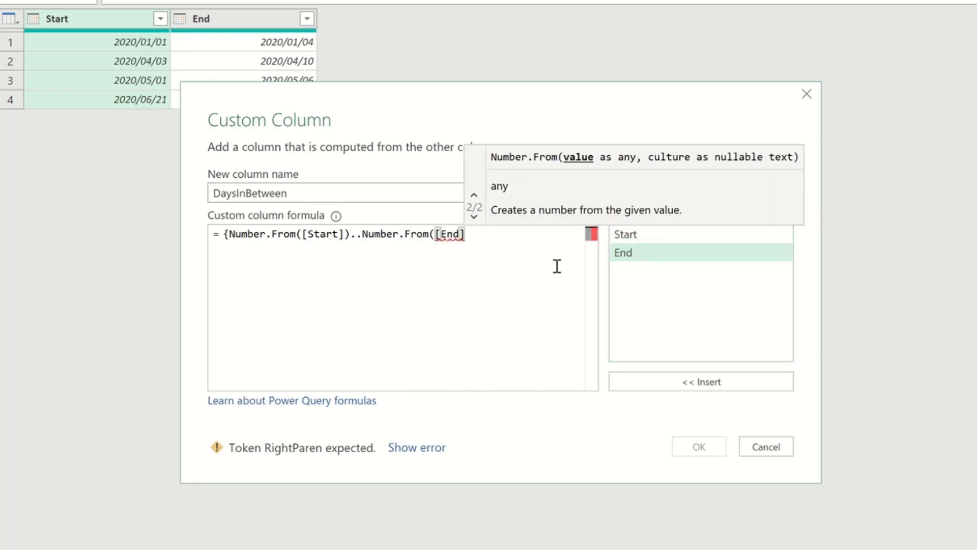
pyautogui.write(')}')
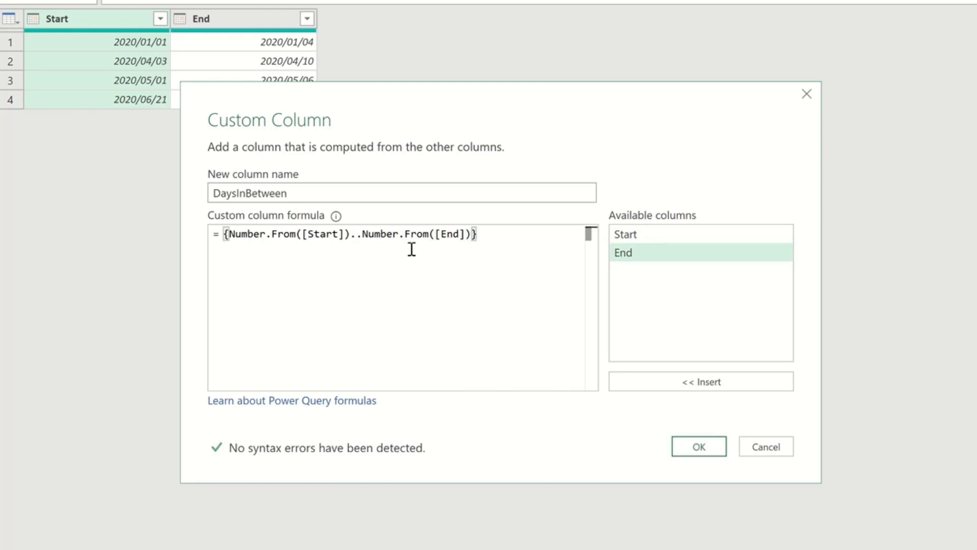
pyautogui.moveTo(244, 236)
pyautogui.click(705, 448)
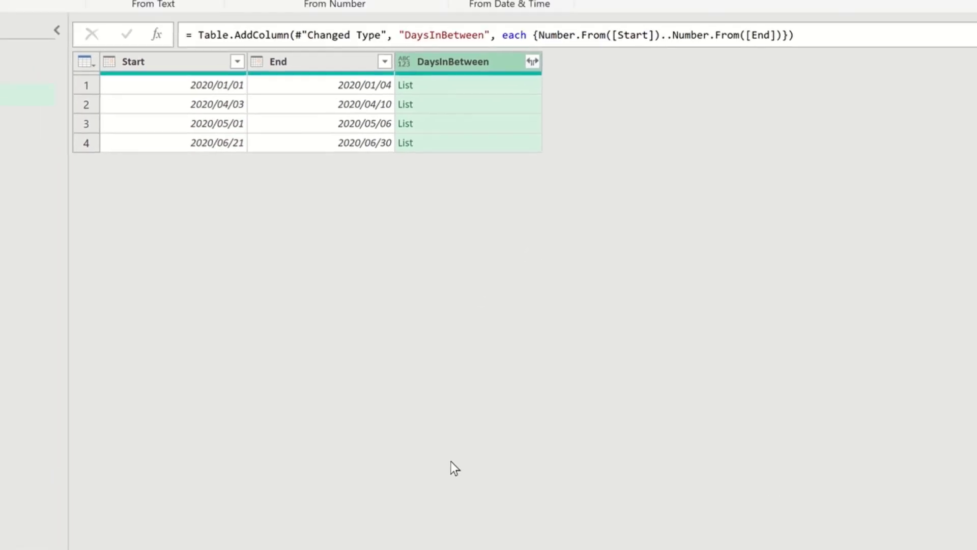
# Preview the list contents of each DaysInBetween cell.
pyautogui.click(433, 91)
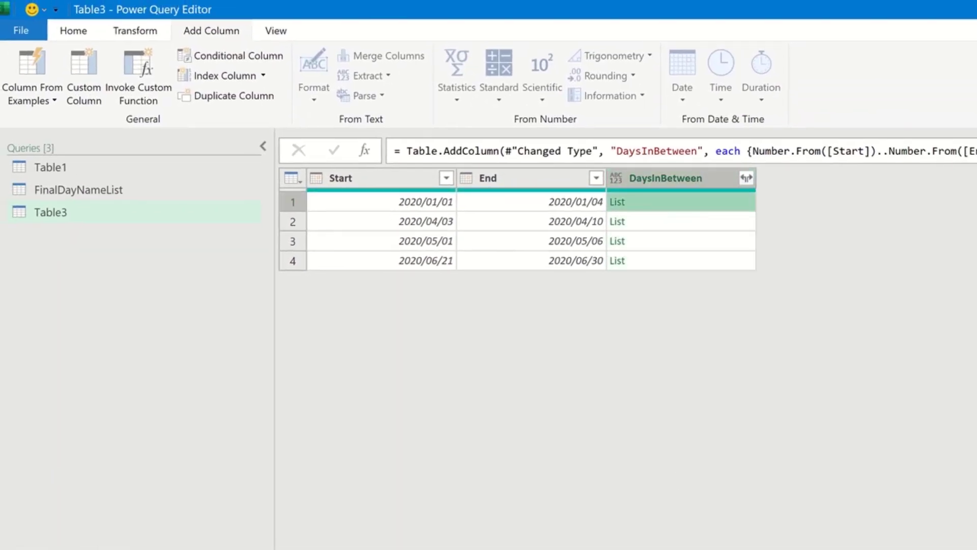
pyautogui.moveTo(717, 493); pyautogui.dragTo(715, 343)
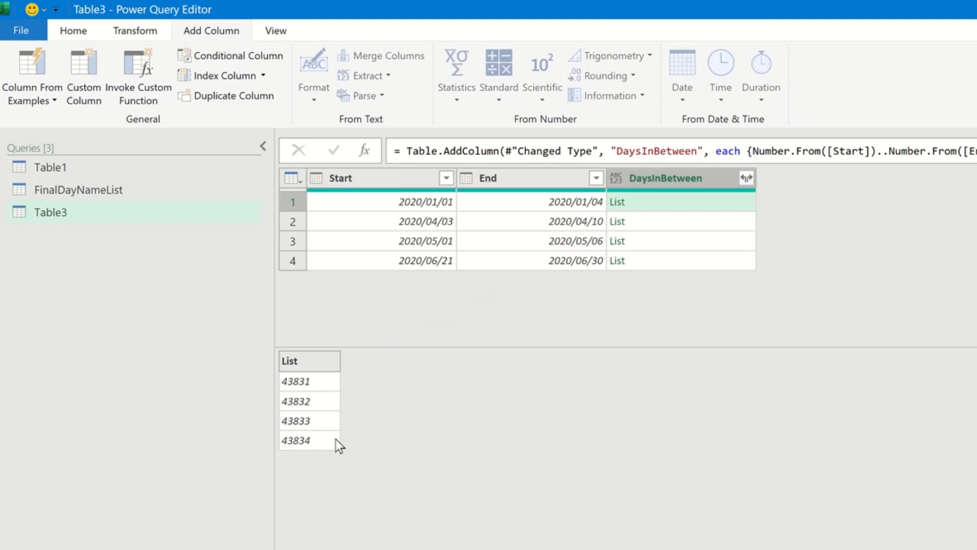
pyautogui.click(655, 228)
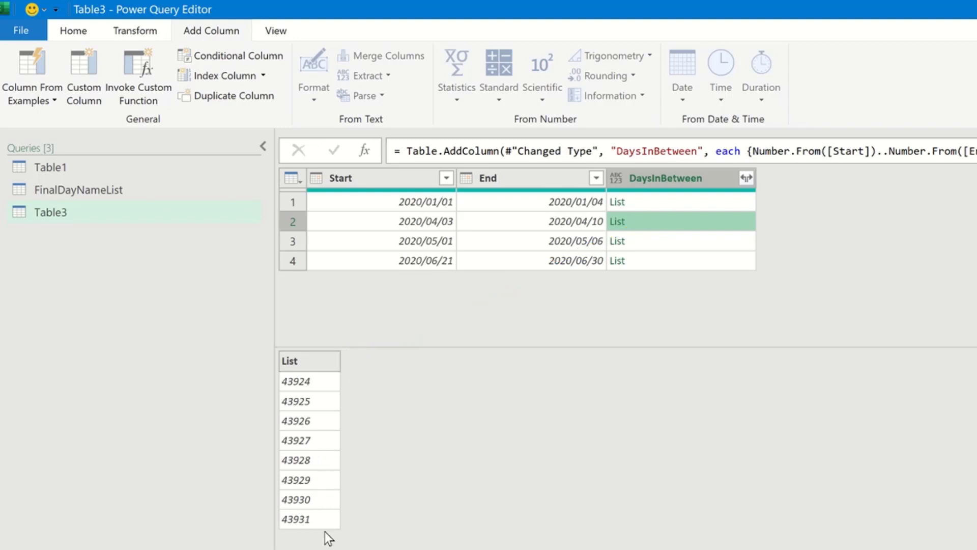
pyautogui.click(671, 244)
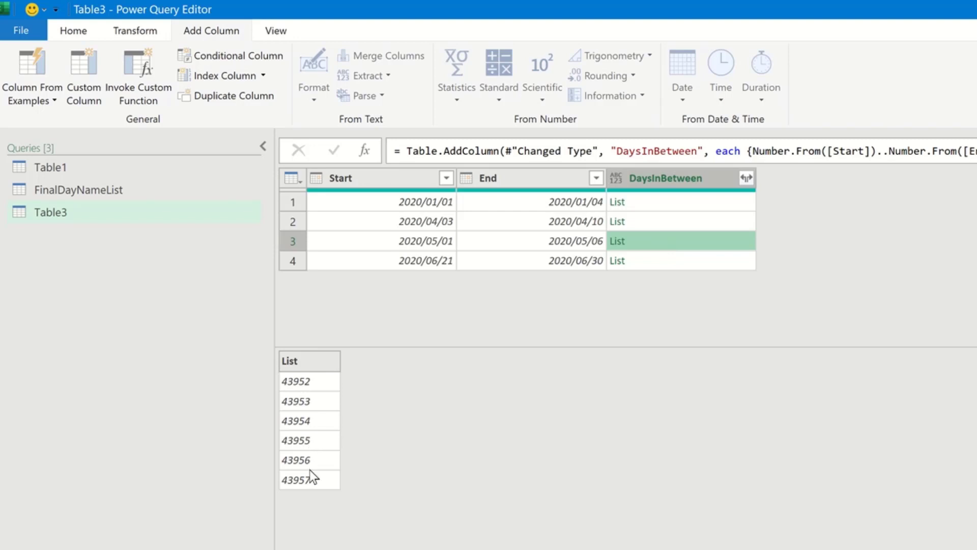
pyautogui.click(617, 259)
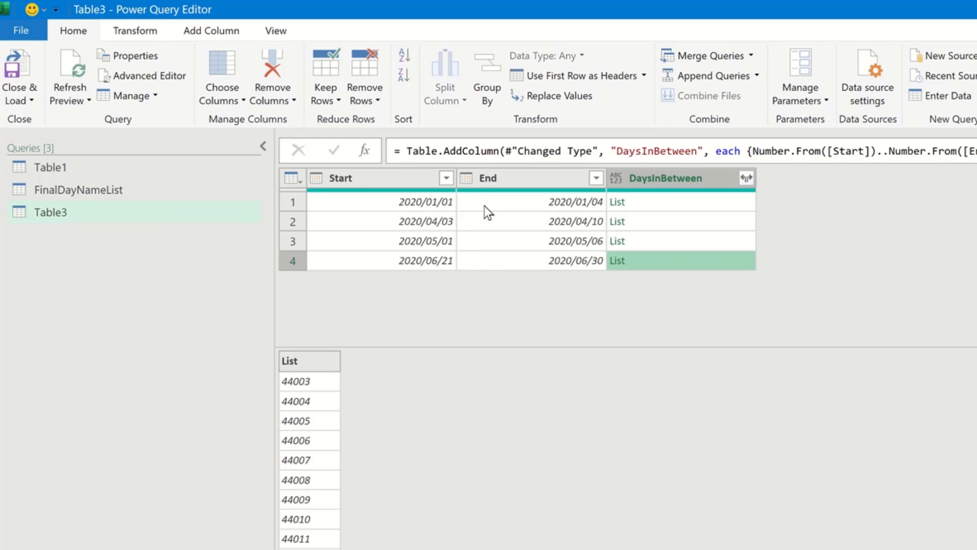
# Expand the DaysInBetween lists into new rows and inspect the expanded values.
pyautogui.click(747, 177)
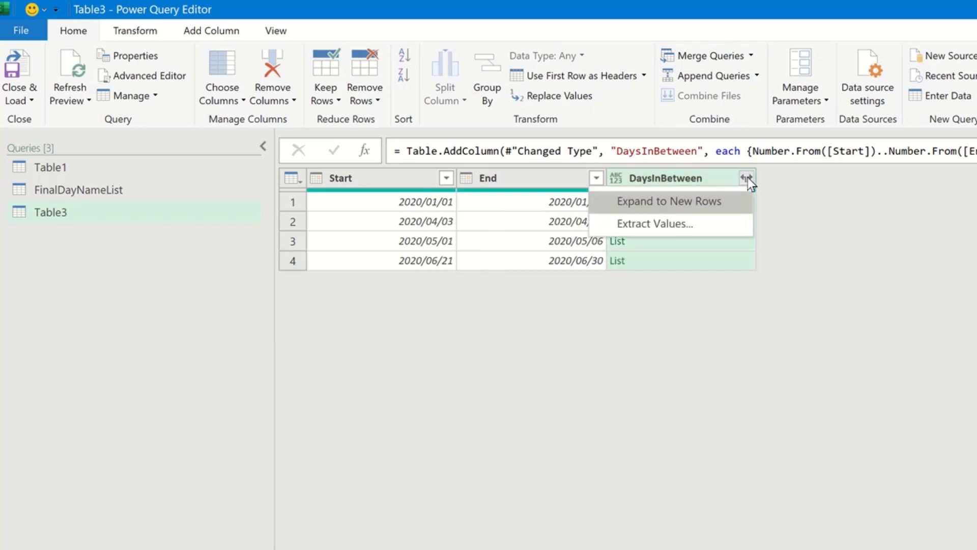
pyautogui.click(729, 206)
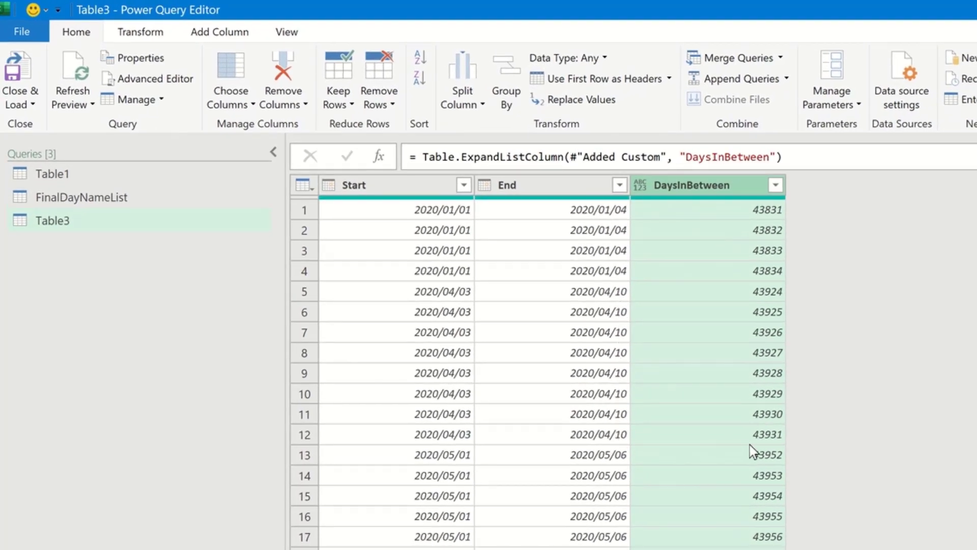
pyautogui.click(717, 296)
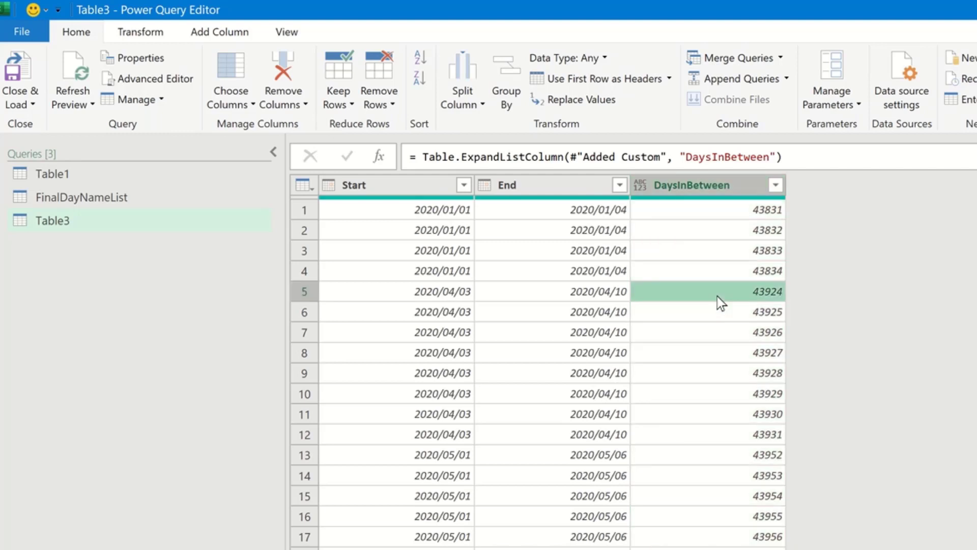
pyautogui.click(722, 434)
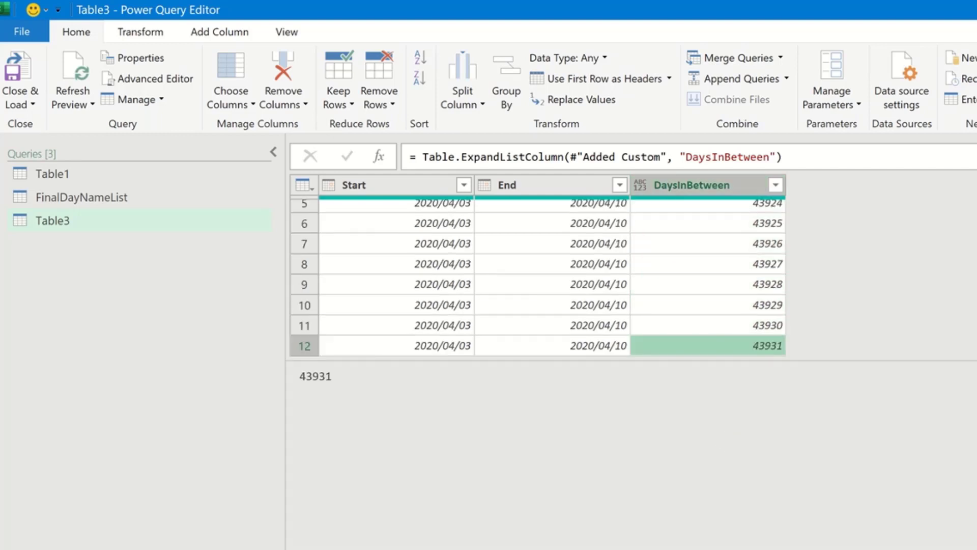
pyautogui.moveTo(860, 365); pyautogui.dragTo(866, 540)
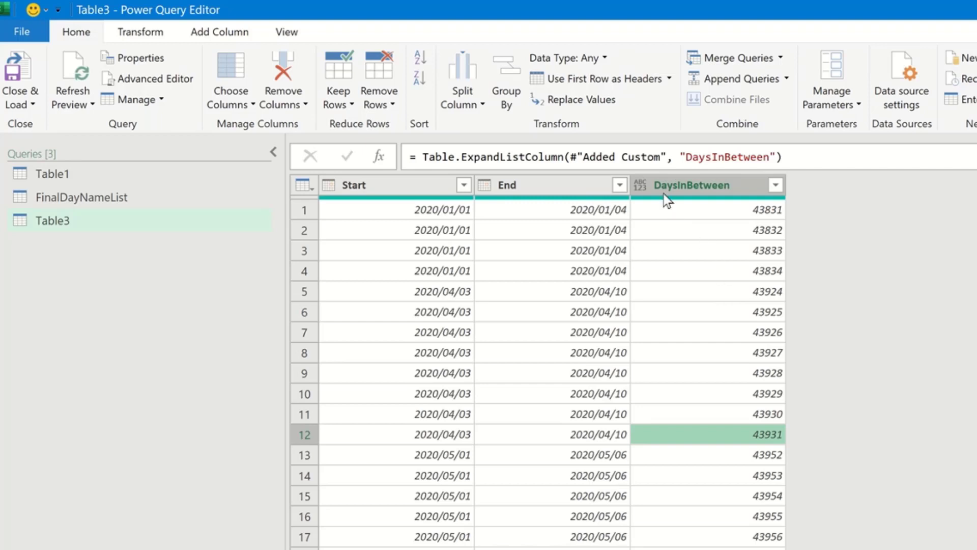
# Set the DaysInBetween column's data type to Date, then transform it to Name of Day.
pyautogui.click(641, 188)
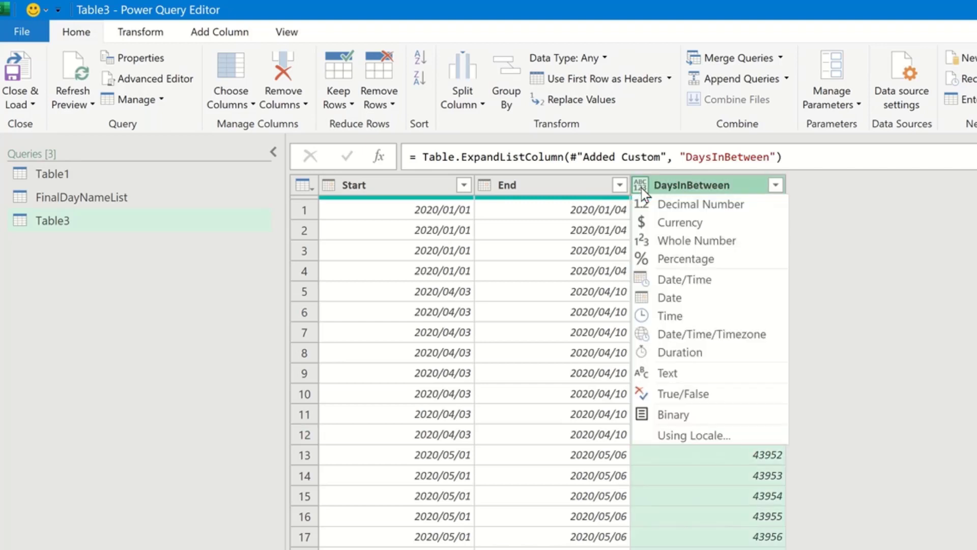
pyautogui.click(672, 300)
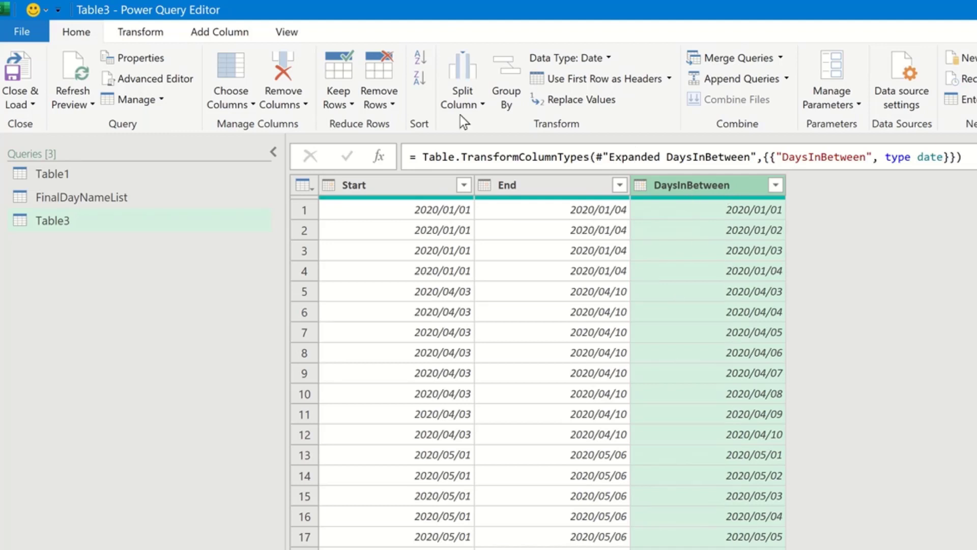
pyautogui.click(149, 33)
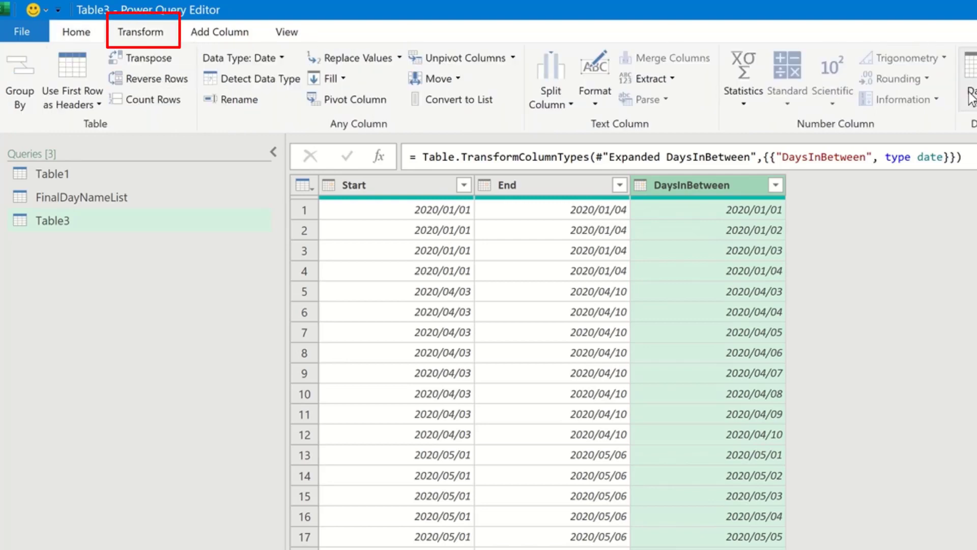
pyautogui.click(975, 101)
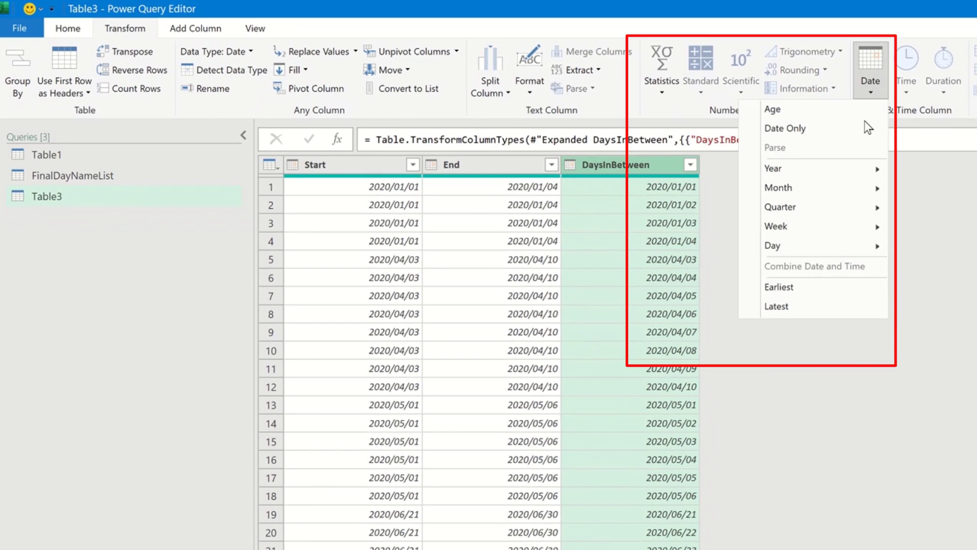
pyautogui.moveTo(831, 249)
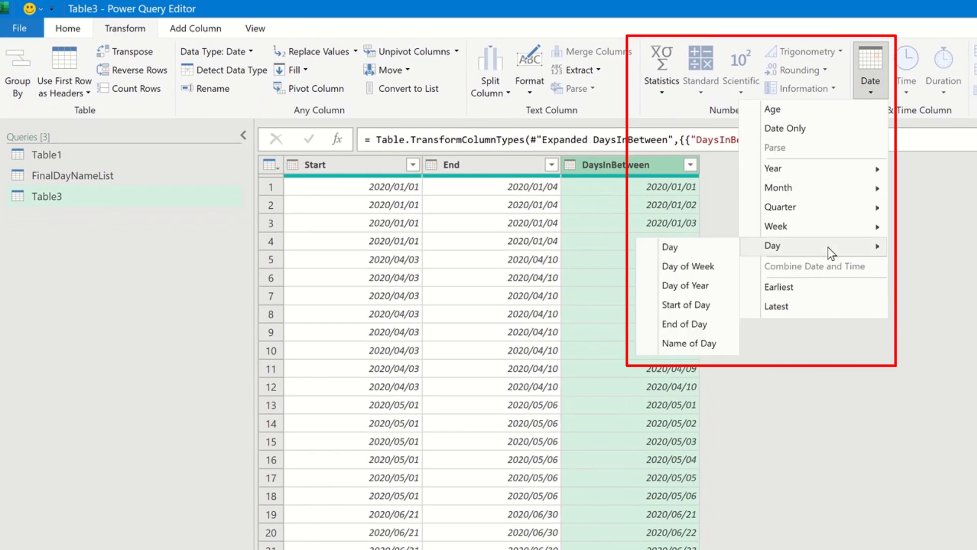
pyautogui.click(694, 344)
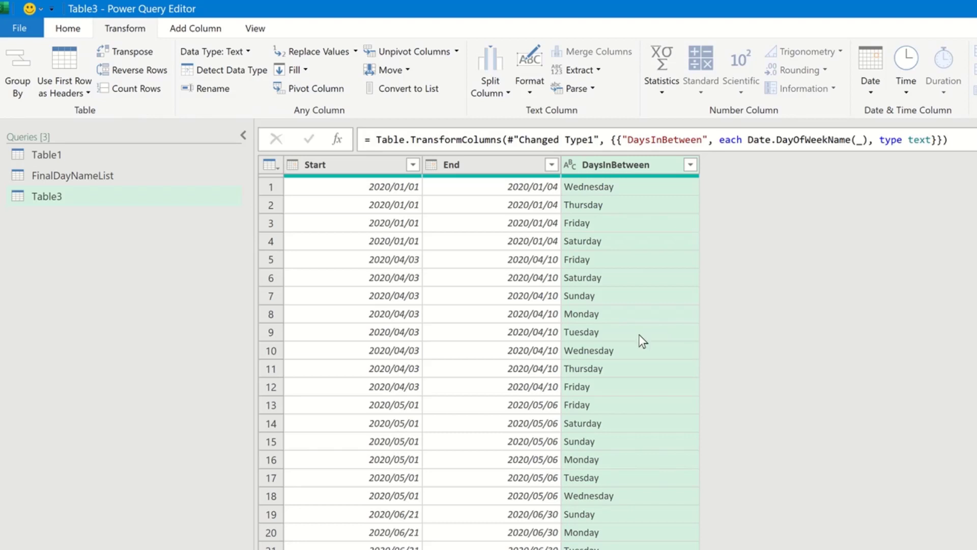
# Close and load the query as a PivotTable Report into the existing worksheet at cell P6.
pyautogui.click(68, 29)
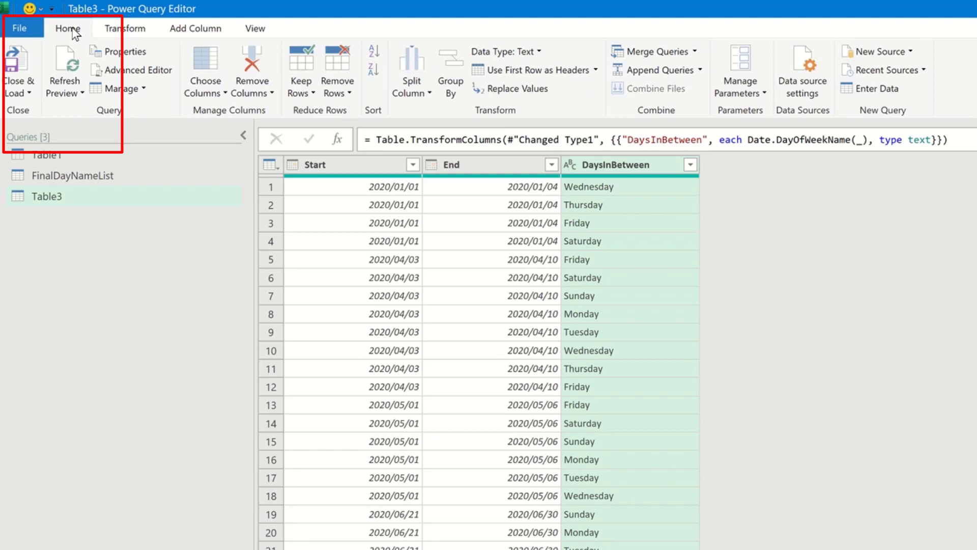
pyautogui.click(22, 92)
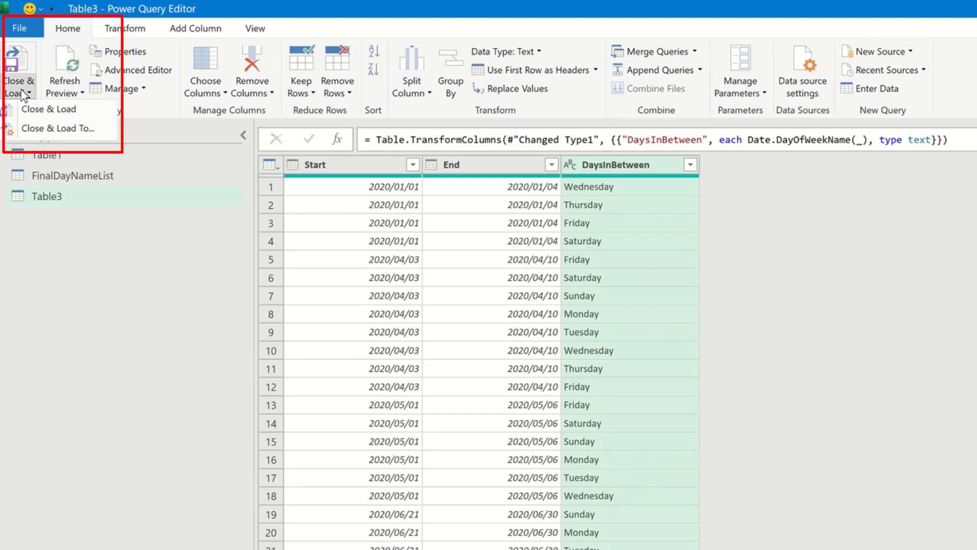
pyautogui.click(77, 130)
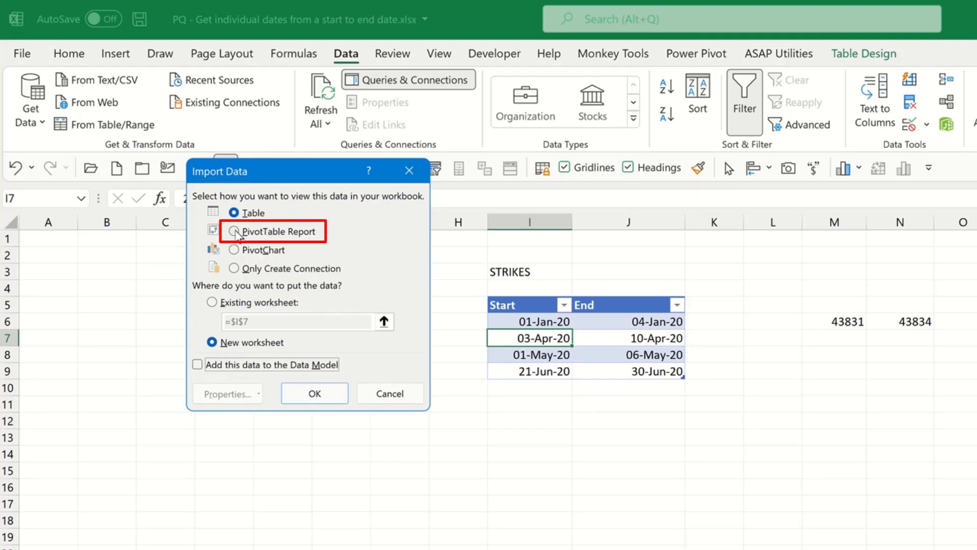
pyautogui.click(234, 231)
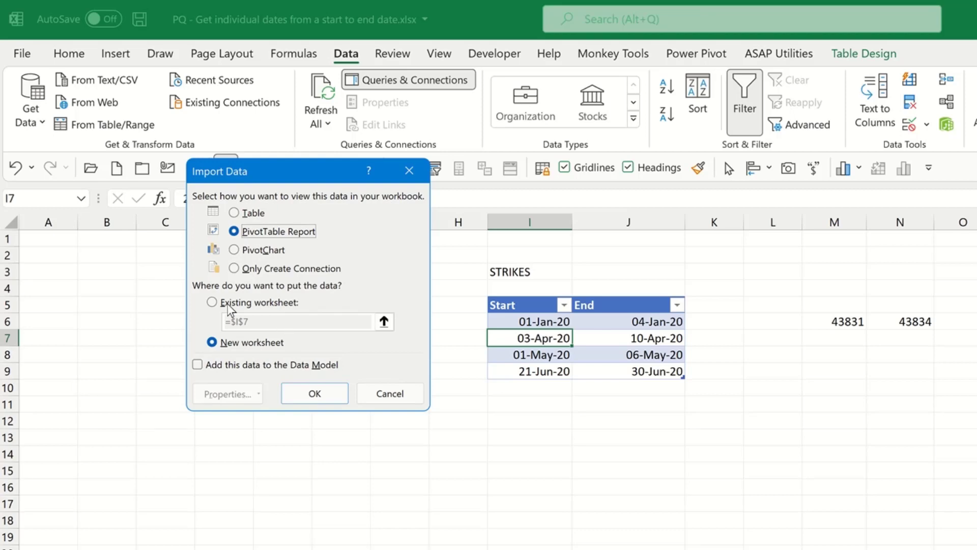
pyautogui.click(212, 303)
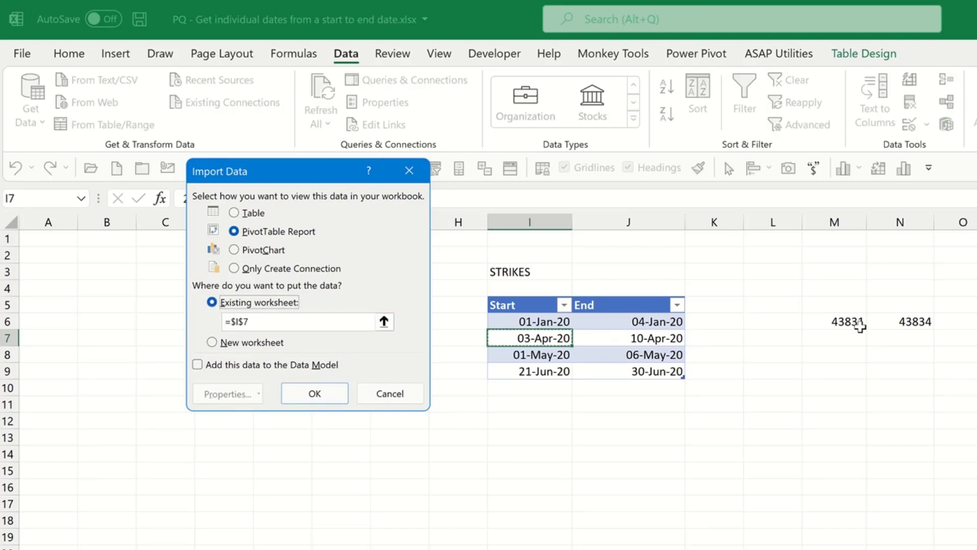
pyautogui.click(898, 282)
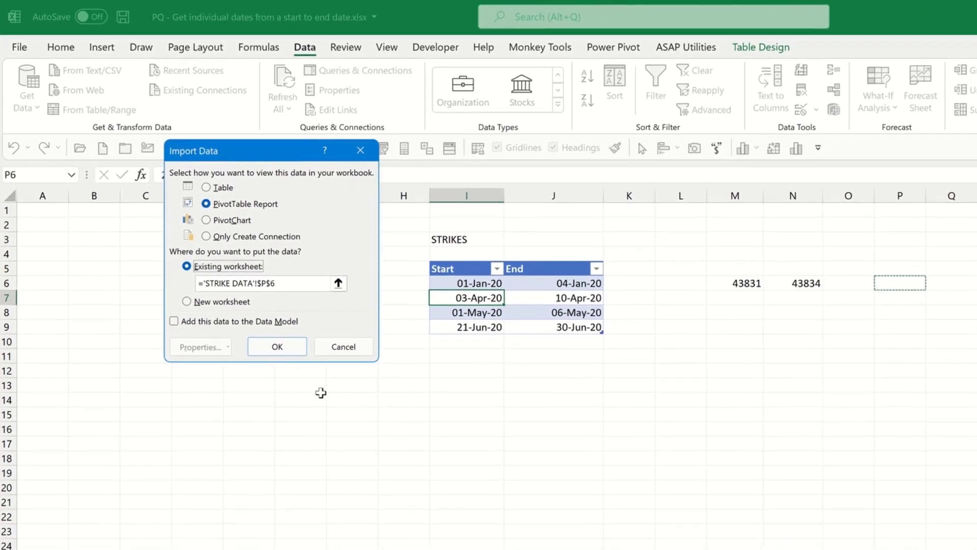
pyautogui.click(275, 345)
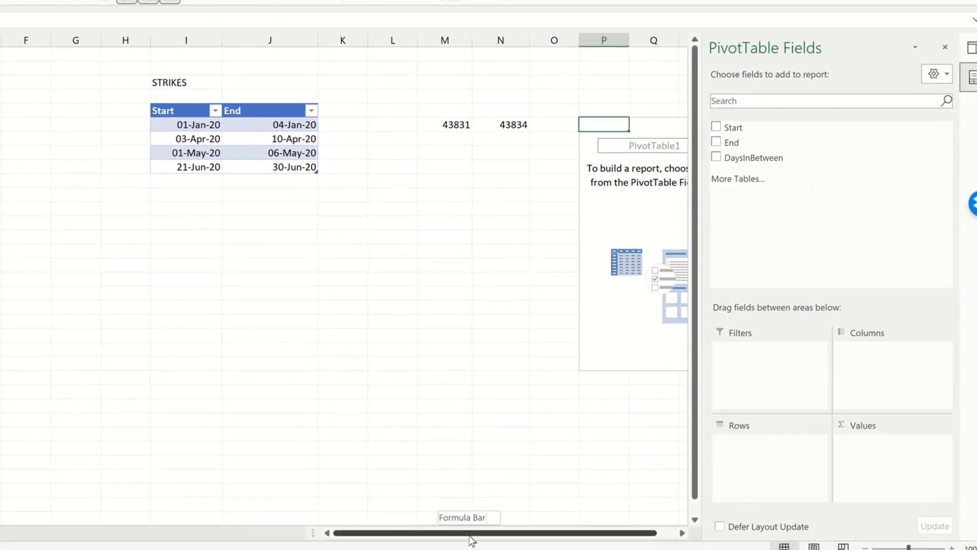
# Place DaysInBetween in the pivot's Rows and Values areas to count each weekday, and widen column P.
pyautogui.moveTo(512, 534); pyautogui.dragTo(575, 522)
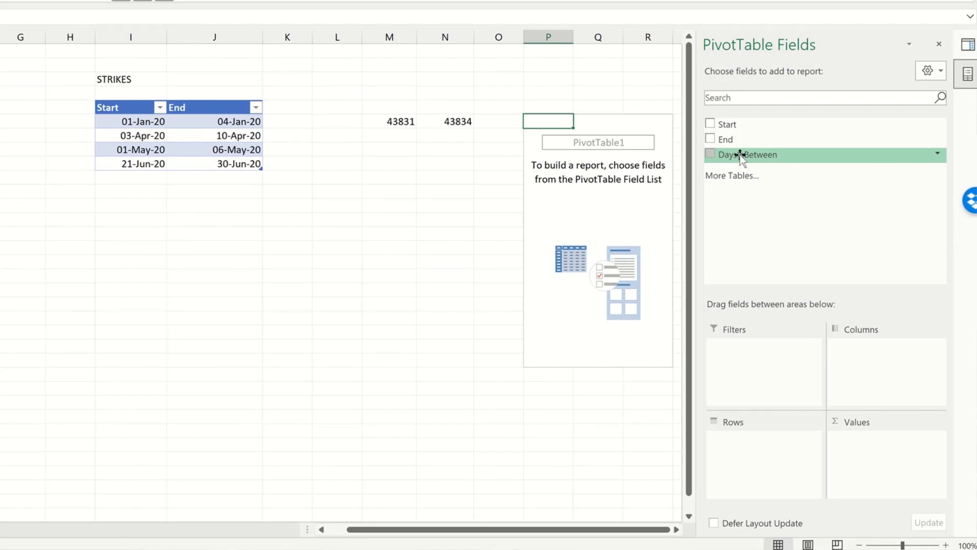
pyautogui.moveTo(741, 155); pyautogui.dragTo(760, 446)
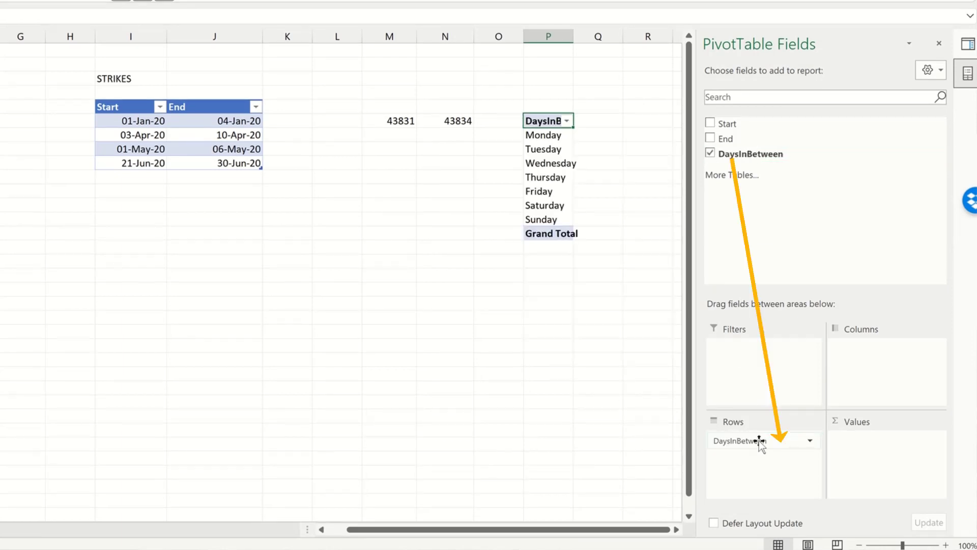
pyautogui.moveTo(746, 153)
pyautogui.mouseDown()
pyautogui.moveTo(895, 422)
pyautogui.moveTo(896, 460)
pyautogui.moveTo(885, 446)
pyautogui.mouseUp()
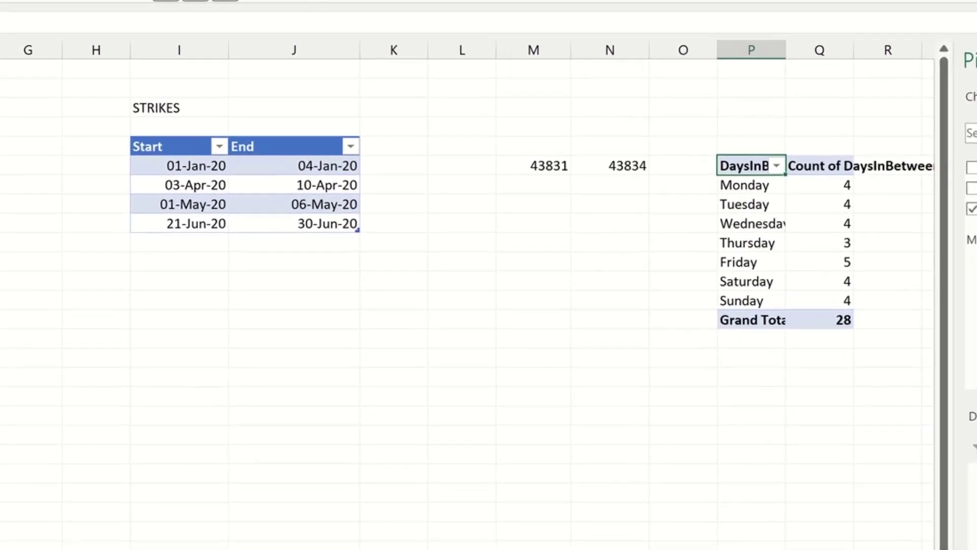
pyautogui.hscroll(1, 474, 290)
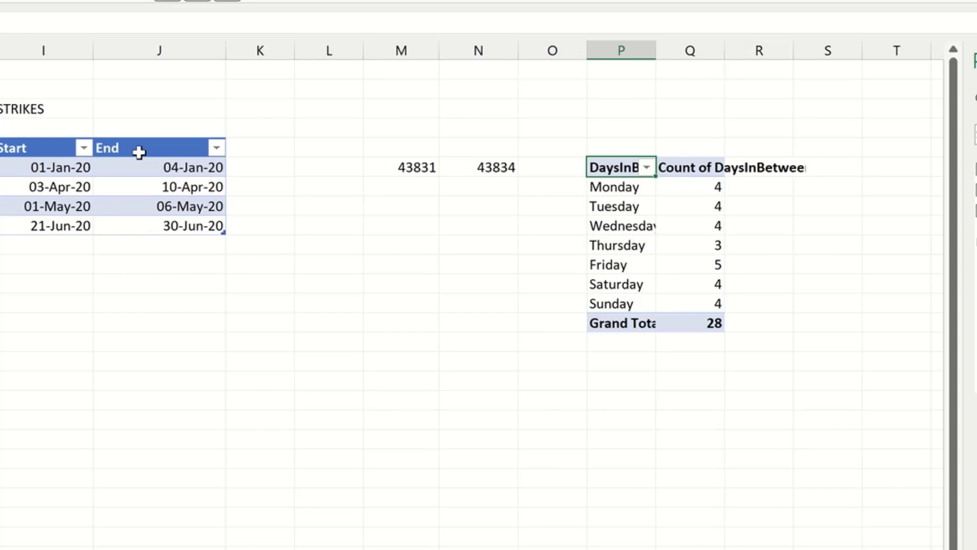
pyautogui.moveTo(656, 49); pyautogui.dragTo(723, 61)
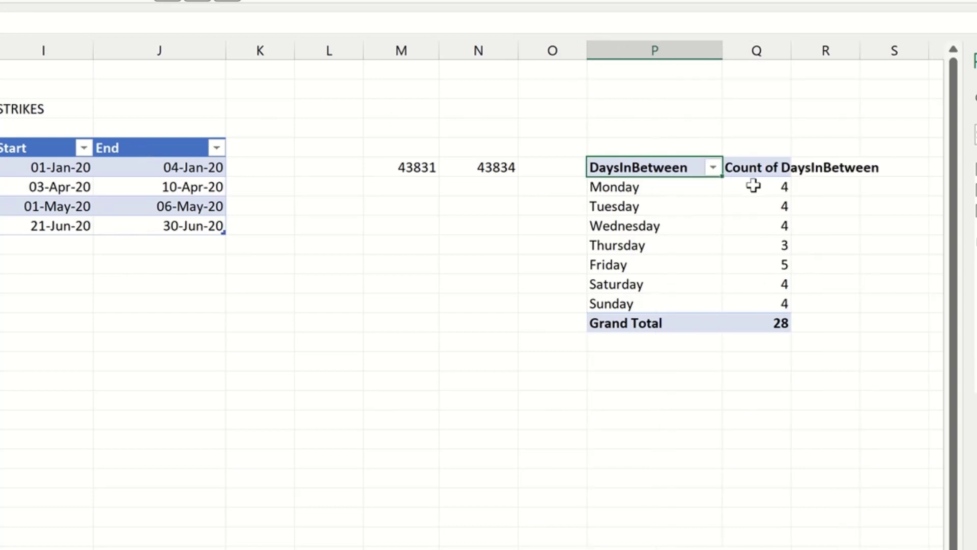
pyautogui.moveTo(753, 186)
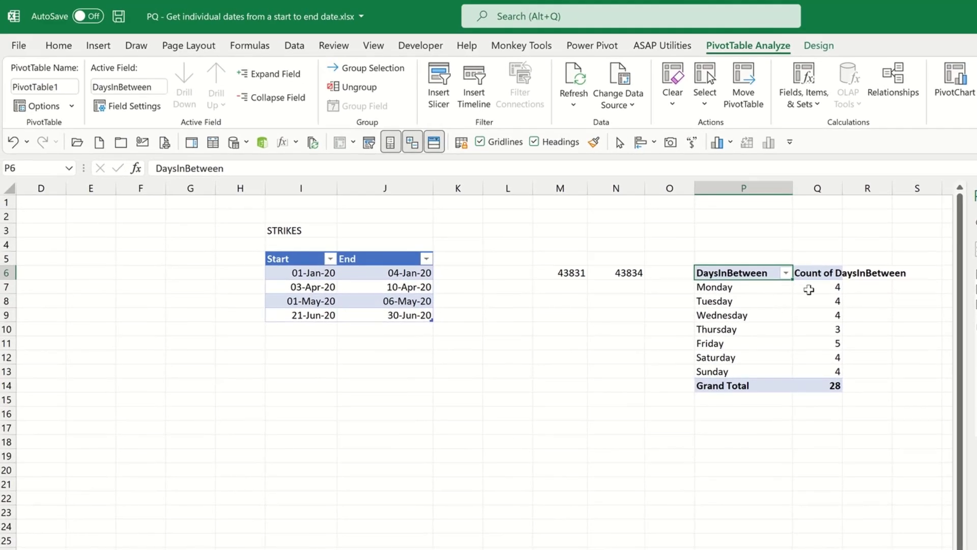
pyautogui.moveTo(808, 289)
# Add a new strike row to the table with Start 3 dec 2022 and End 12 Dec 2022.
pyautogui.click(285, 331)
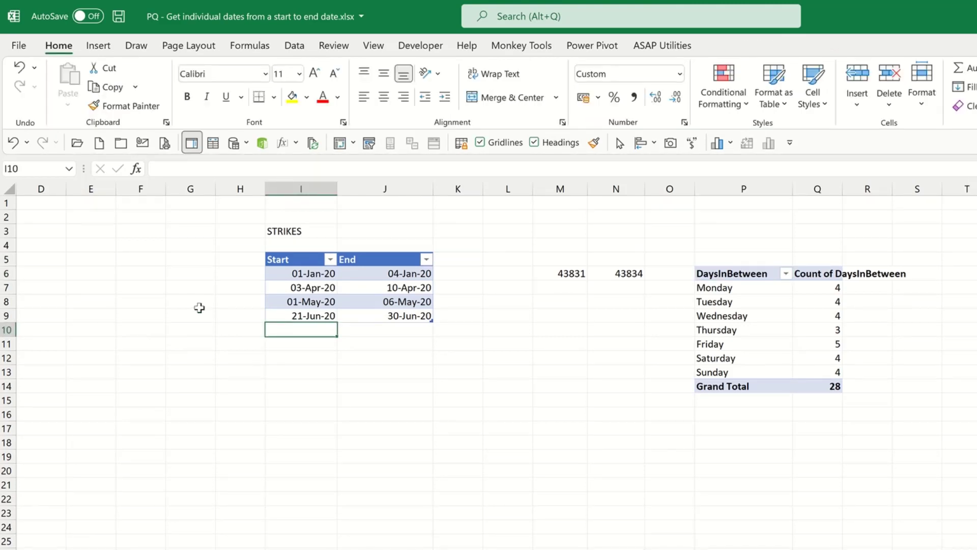
pyautogui.write('3 dec 20')
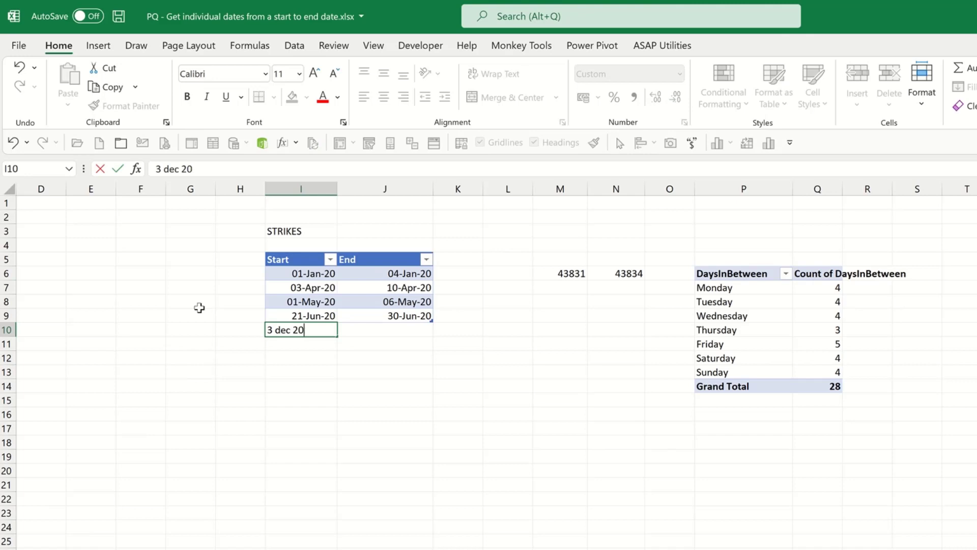
pyautogui.write('22')
pyautogui.click(346, 330)
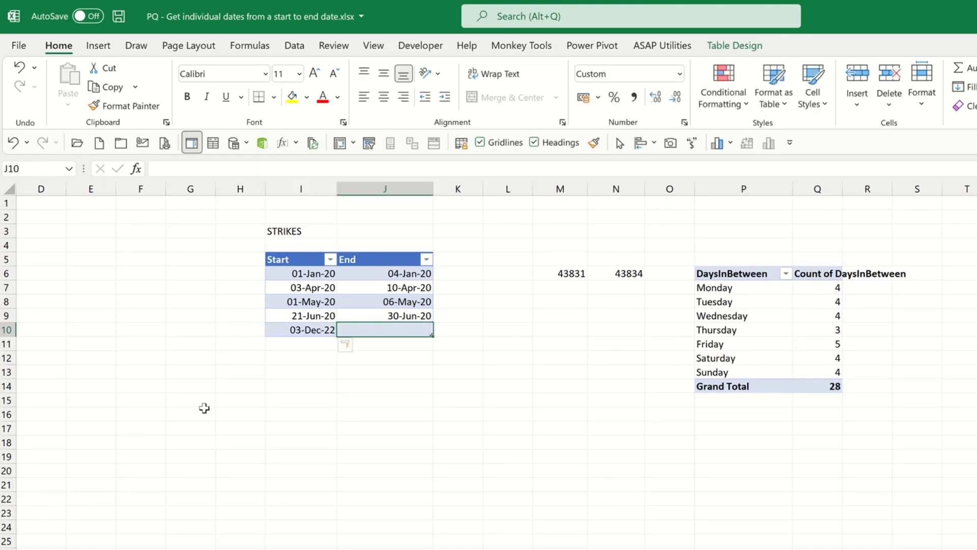
pyautogui.write('12 ')
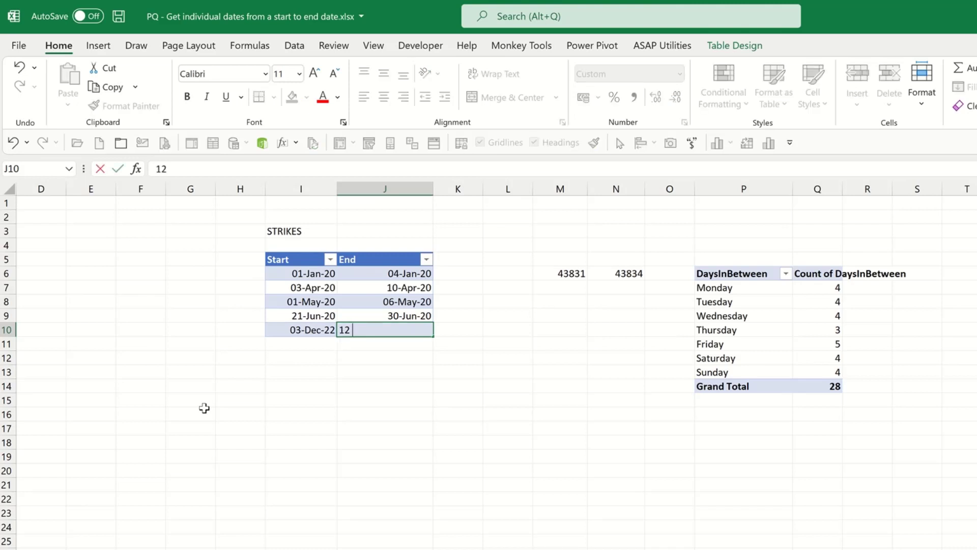
pyautogui.write('Dec 2022')
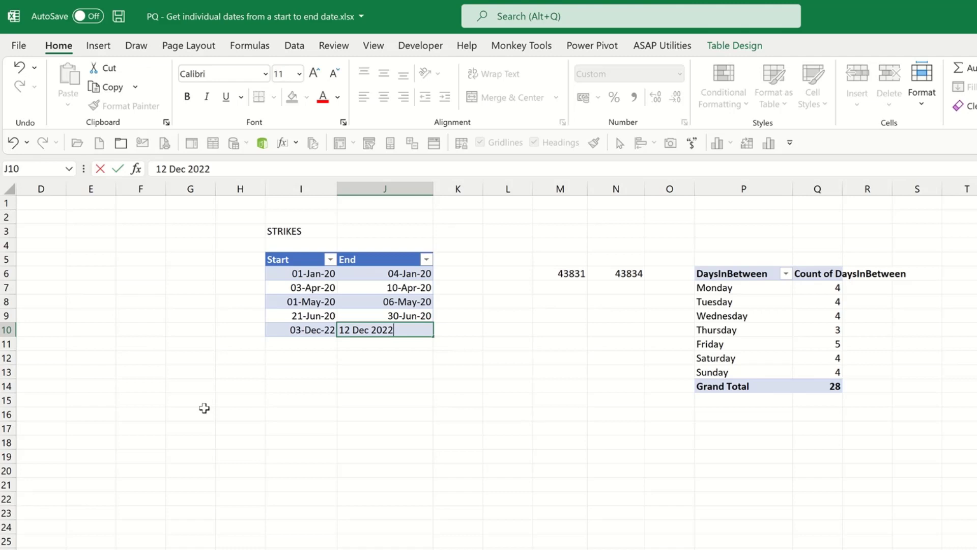
pyautogui.press('Return')
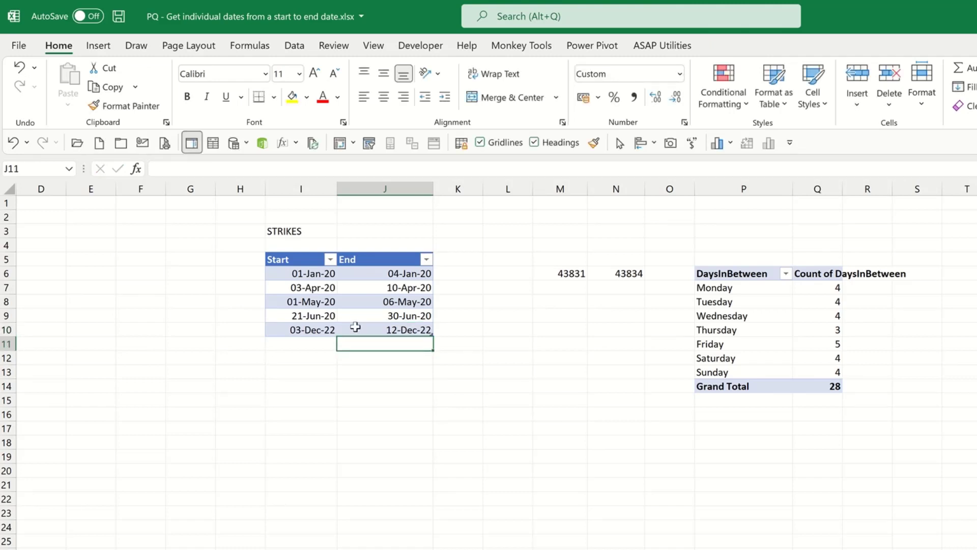
# Refresh all queries and connections so the pivot table includes the new strike period.
pyautogui.click(294, 47)
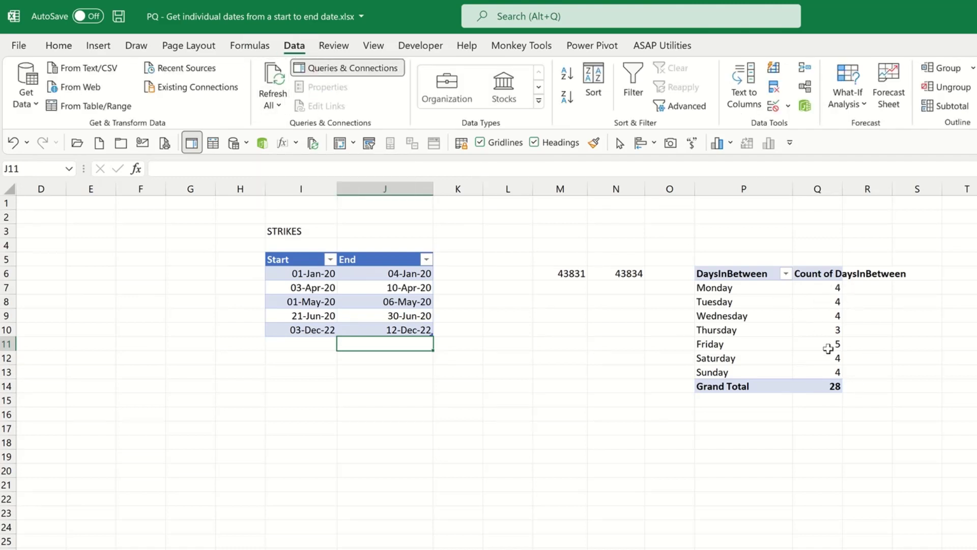
pyautogui.click(277, 106)
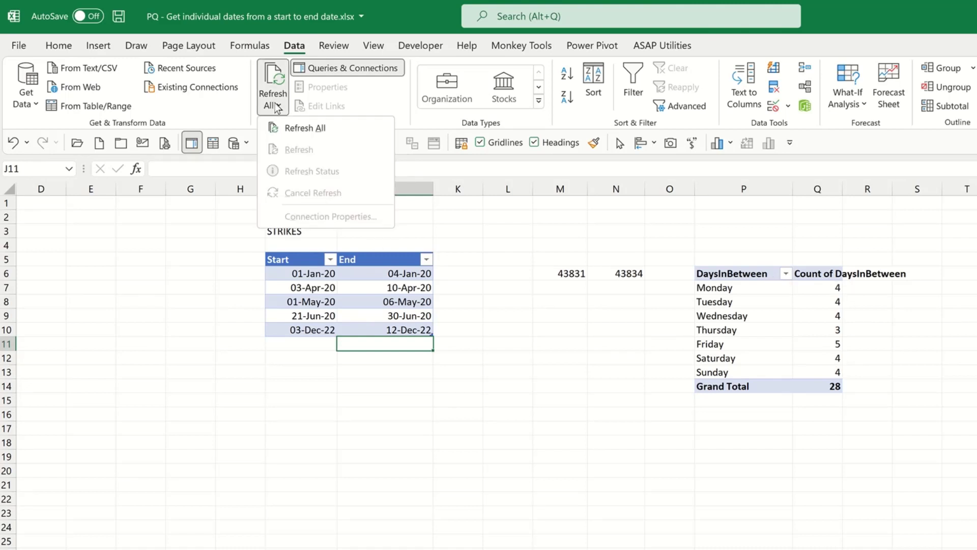
pyautogui.click(295, 128)
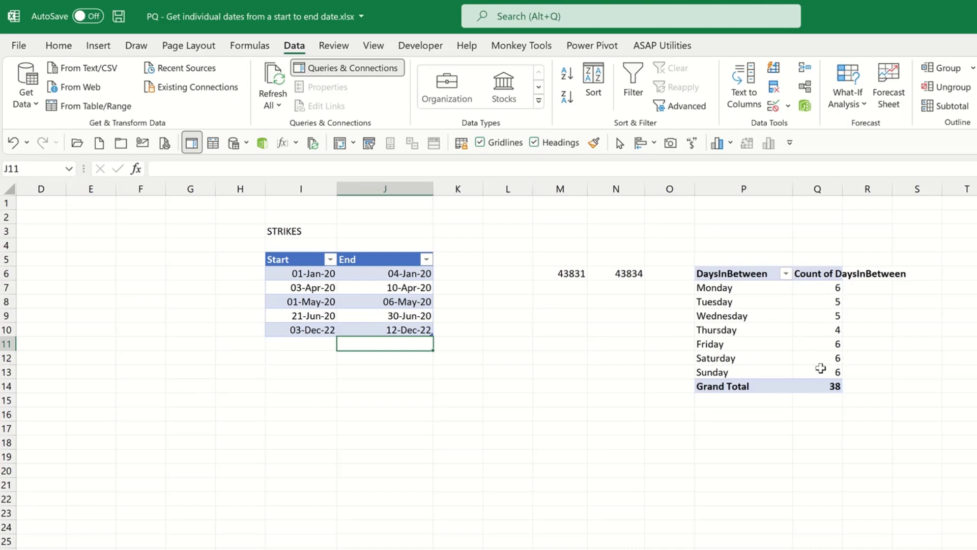
pyautogui.moveTo(830, 375)
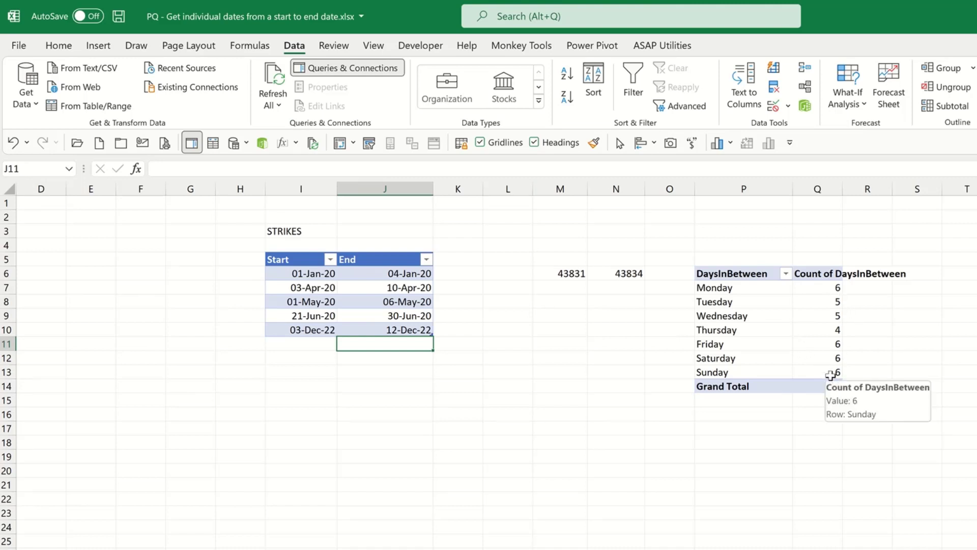